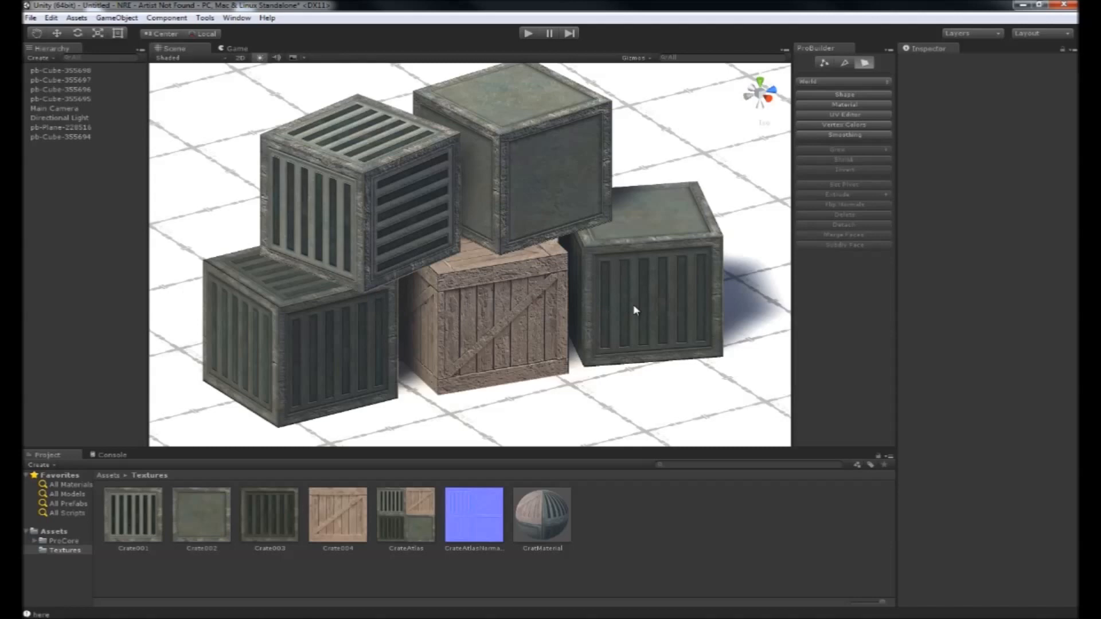
# - Inspect the Crate001 to Crate004 textures, the CrateAtlas texture, its normal map and the CratMaterial settings
pyautogui.click(149, 519)
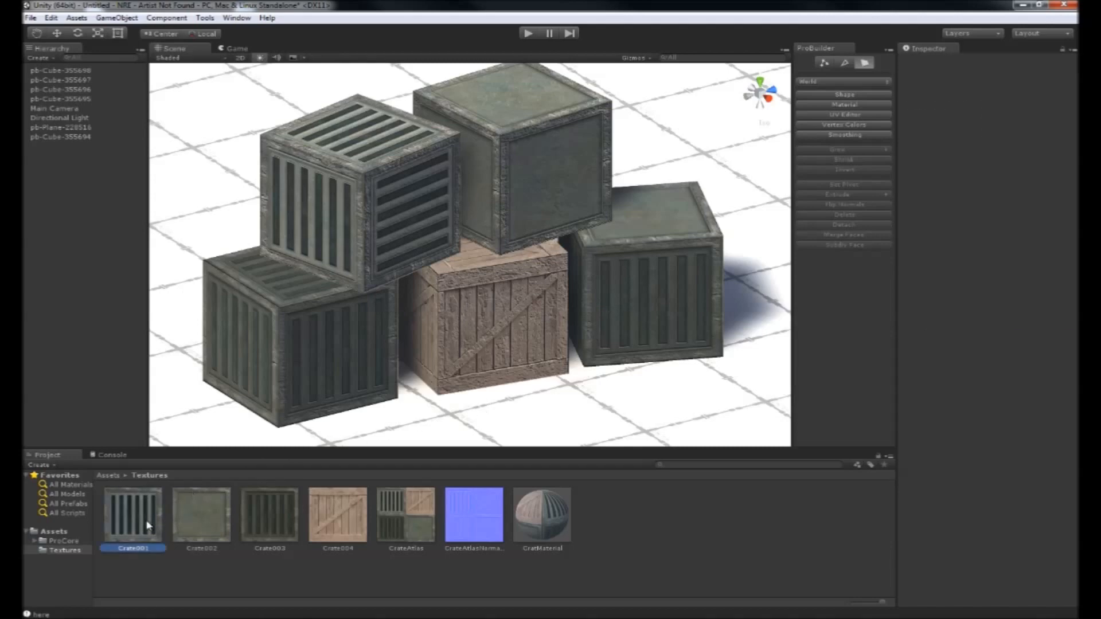
pyautogui.click(204, 515)
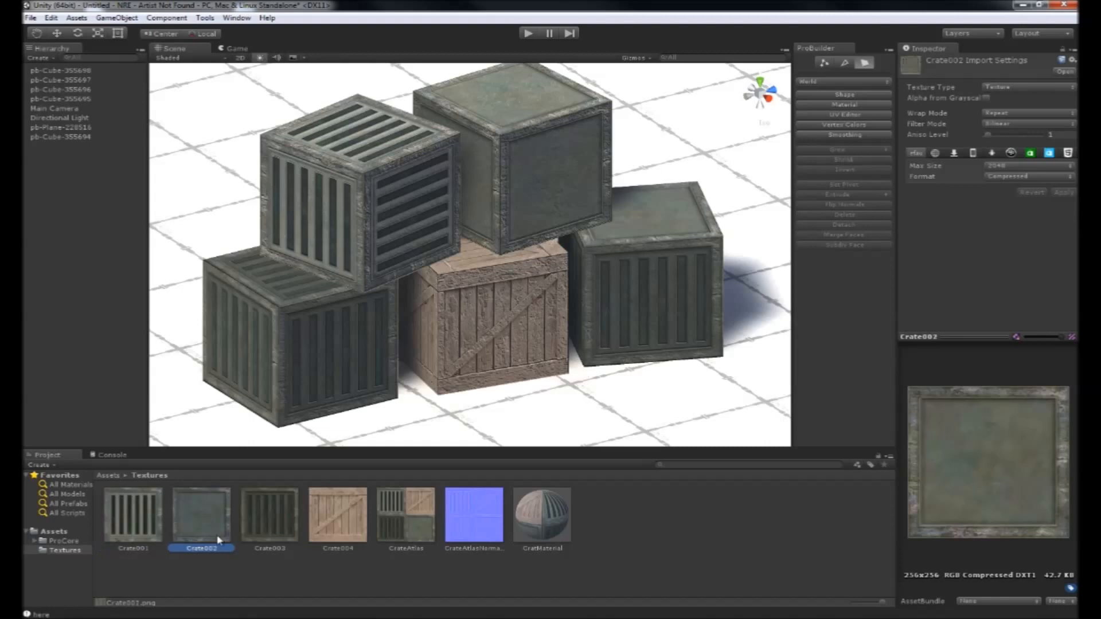
pyautogui.click(266, 534)
pyautogui.click(331, 535)
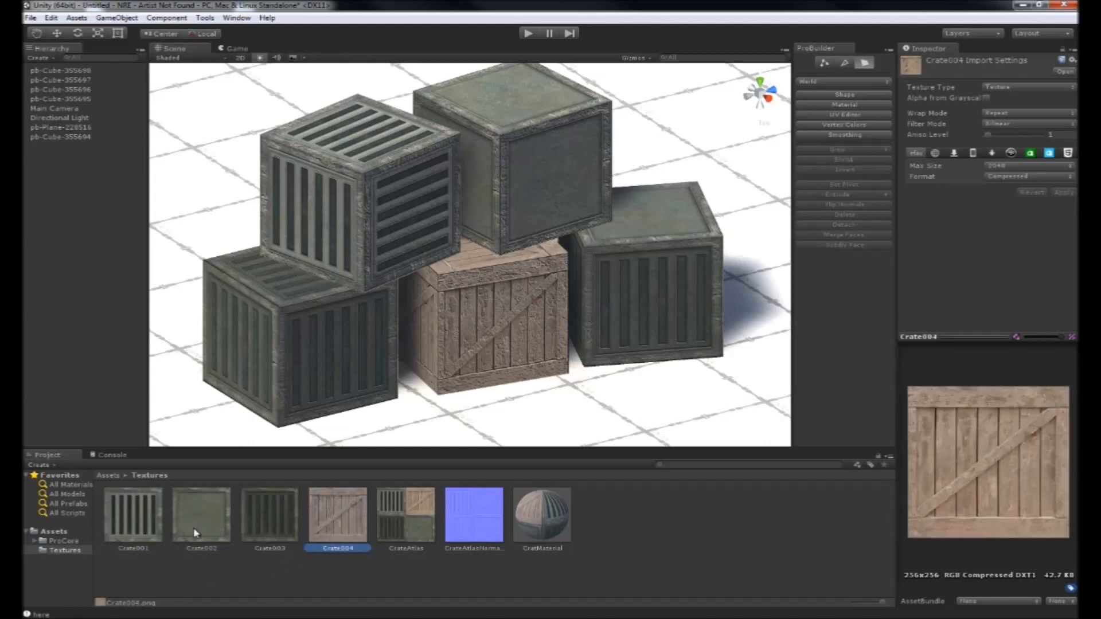
pyautogui.click(426, 539)
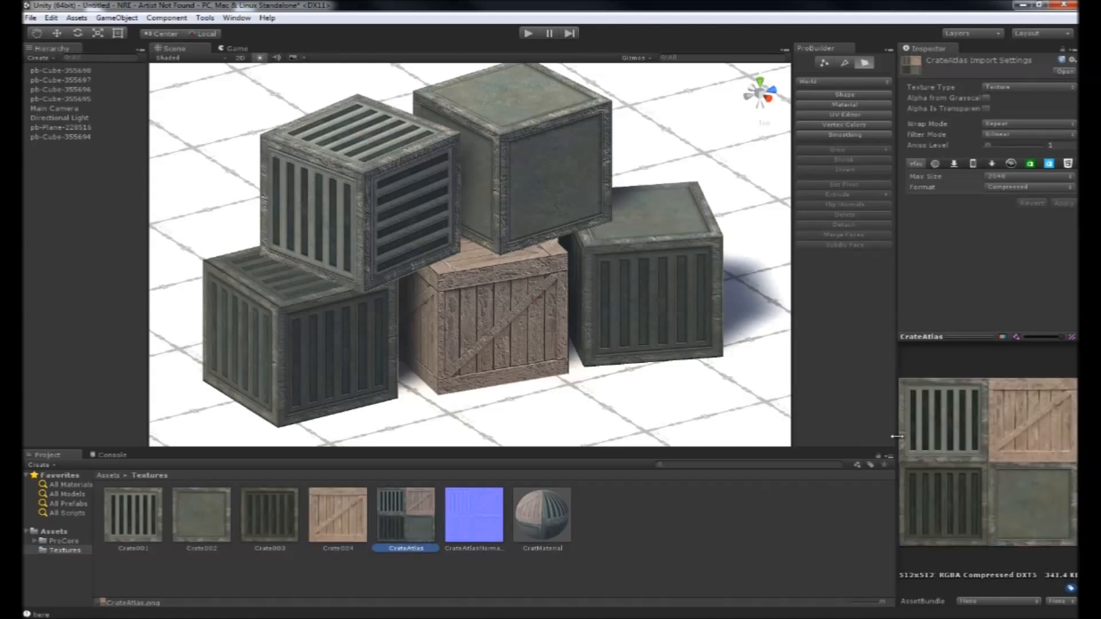
pyautogui.moveTo(896, 436); pyautogui.dragTo(885, 437)
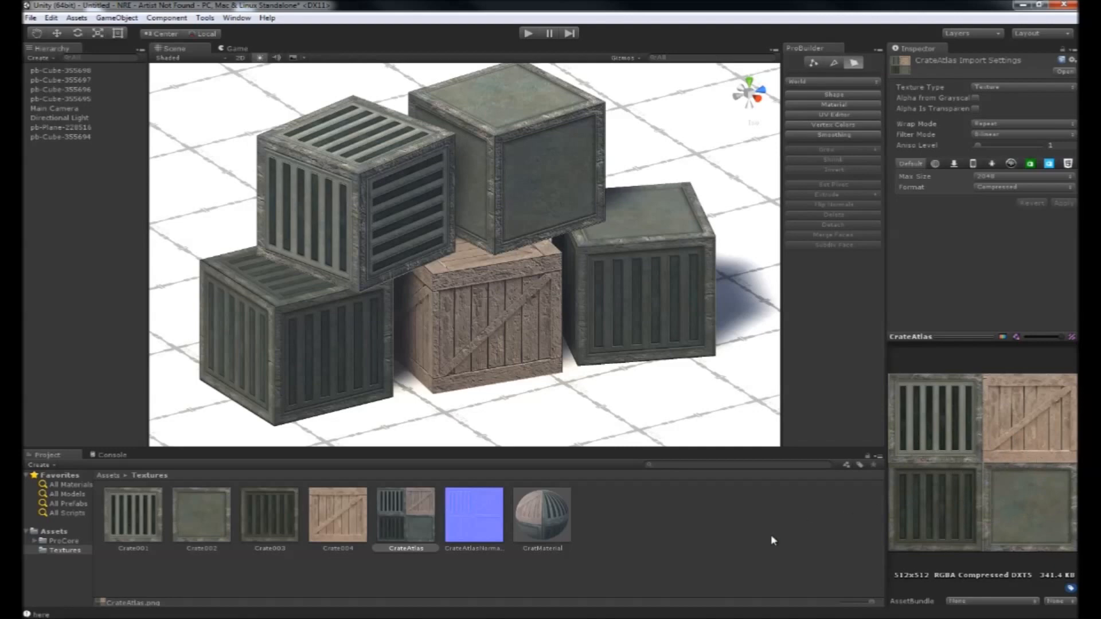
pyautogui.click(480, 530)
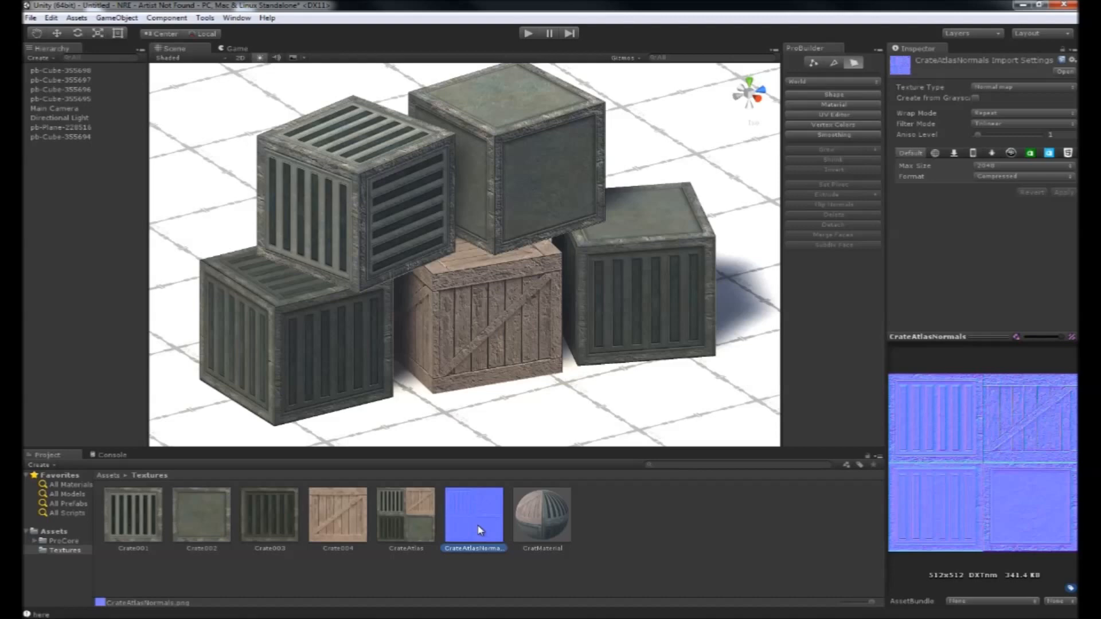
pyautogui.click(566, 517)
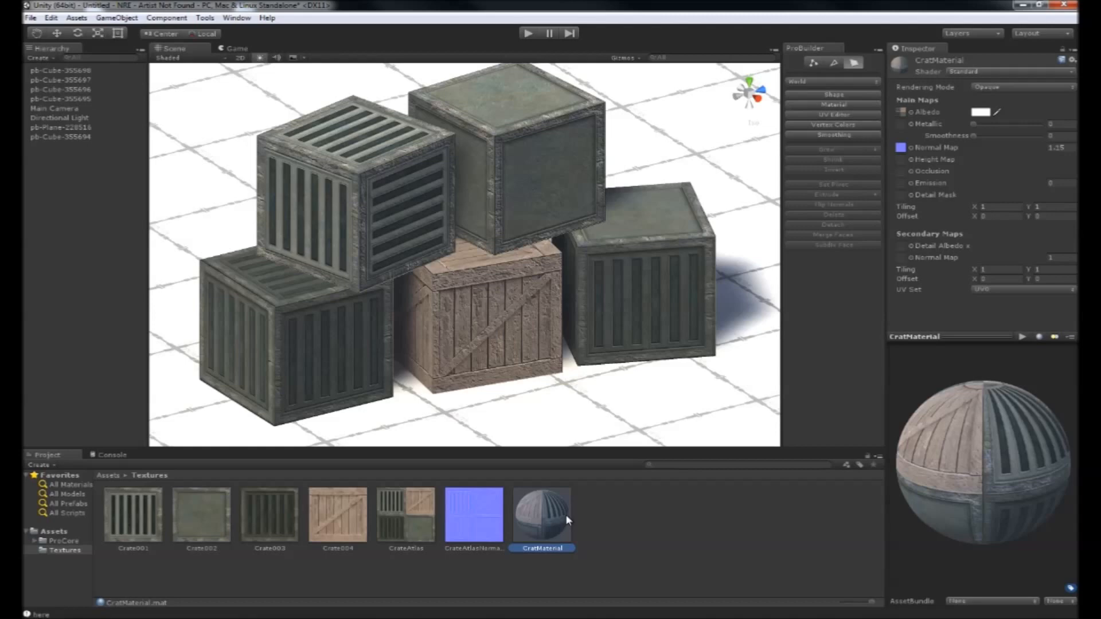
# - Delete all the stacked crates from the scene, leaving only the ground plane, camera and light
pyautogui.scroll(-3, 468, 338)
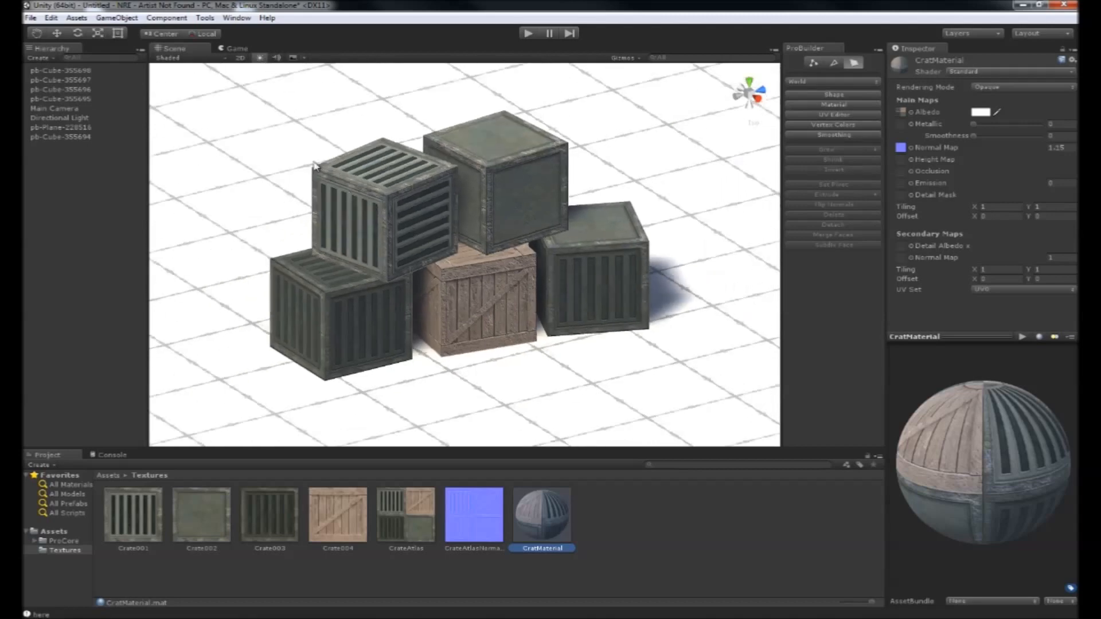
pyautogui.moveTo(251, 119); pyautogui.dragTo(749, 381)
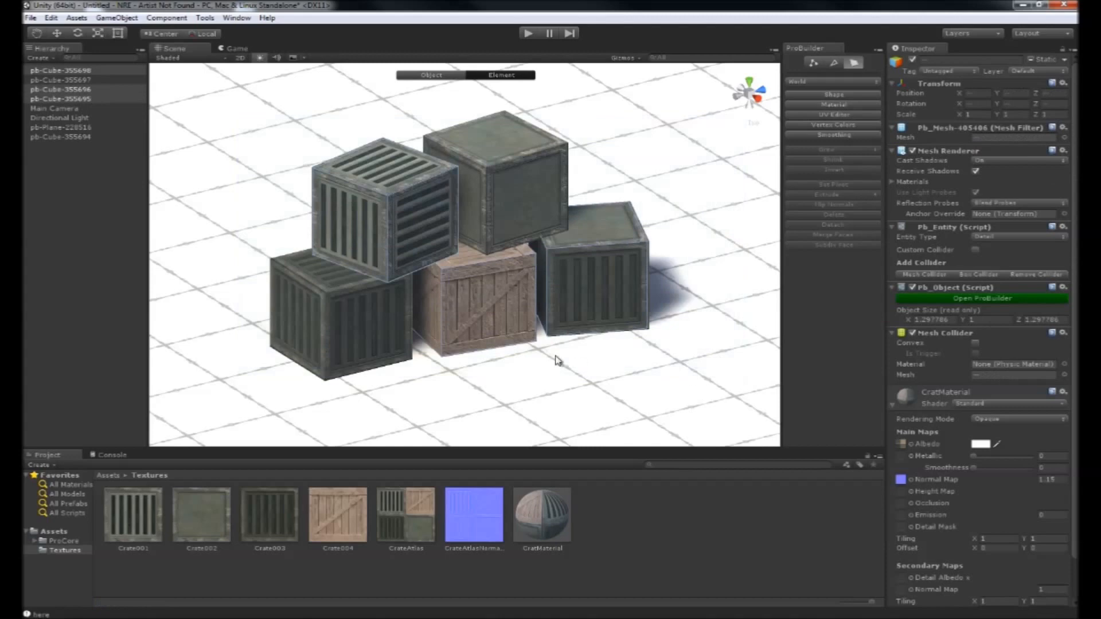
pyautogui.press('Delete')
pyautogui.click(504, 178)
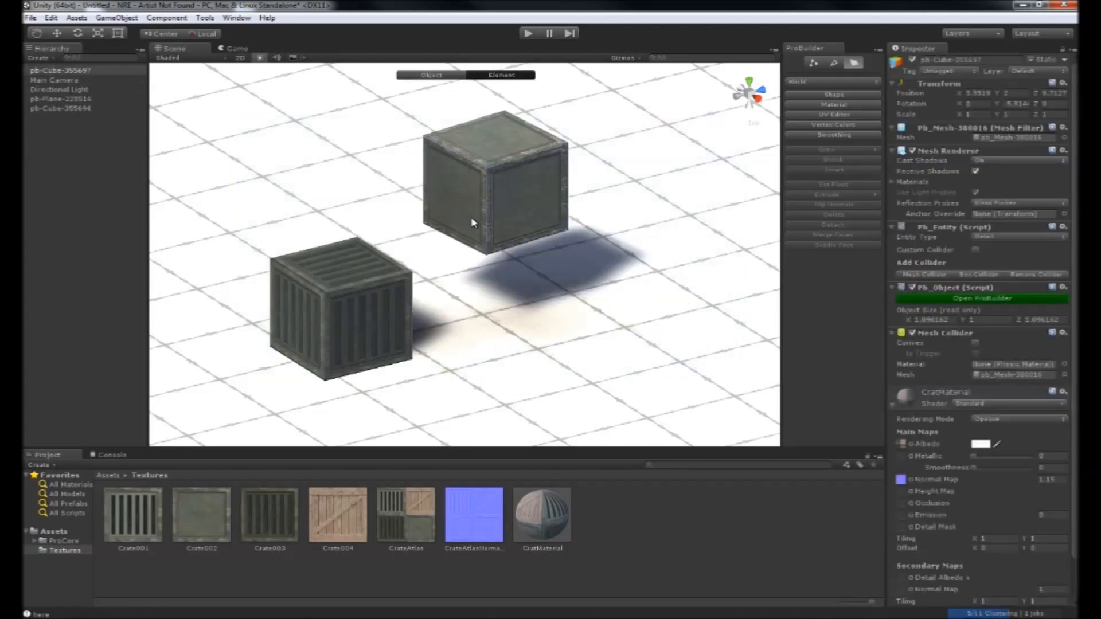
pyautogui.press('Delete')
pyautogui.click(355, 285)
pyautogui.press('Delete')
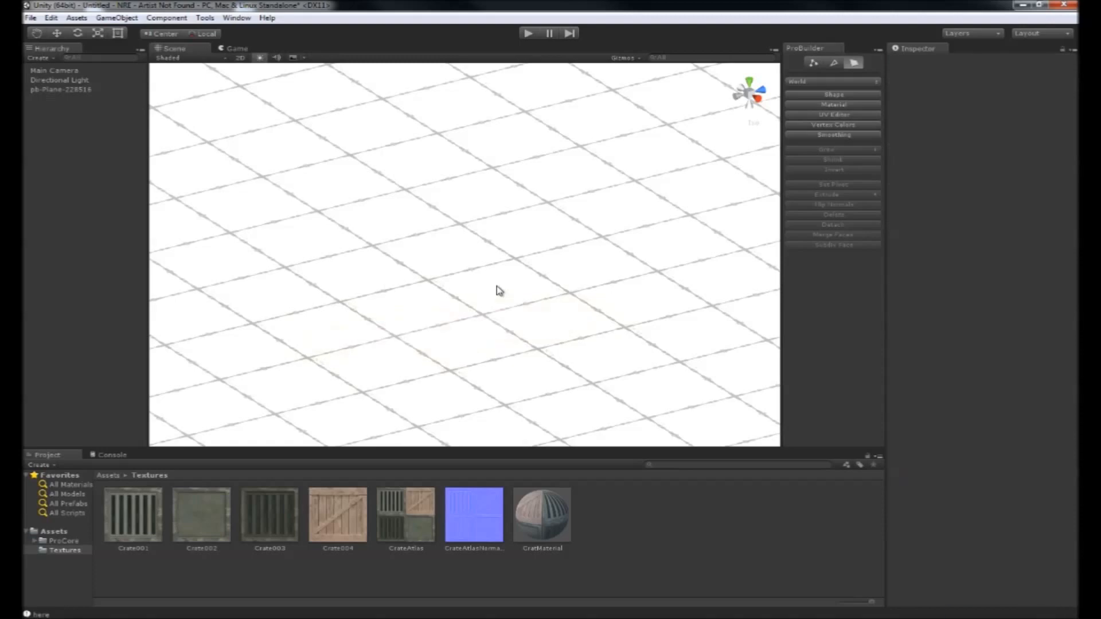
# - Create a new ProBuilder cube on the ground plane and apply CratMaterial to it
pyautogui.hotkey('ctrl', 'z')
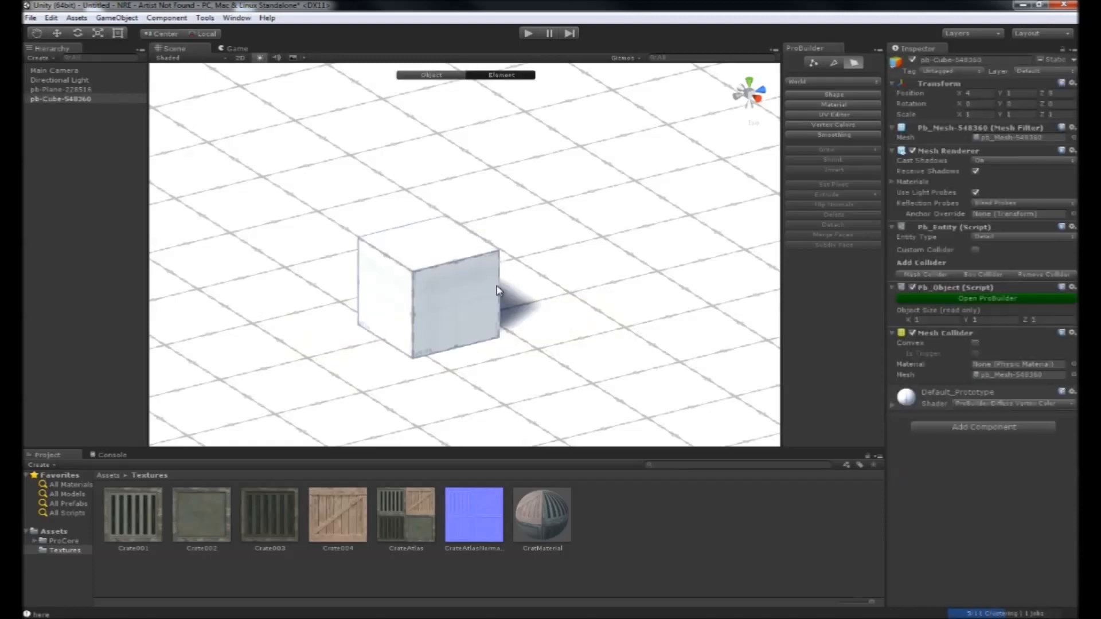
pyautogui.moveTo(546, 526); pyautogui.dragTo(430, 309)
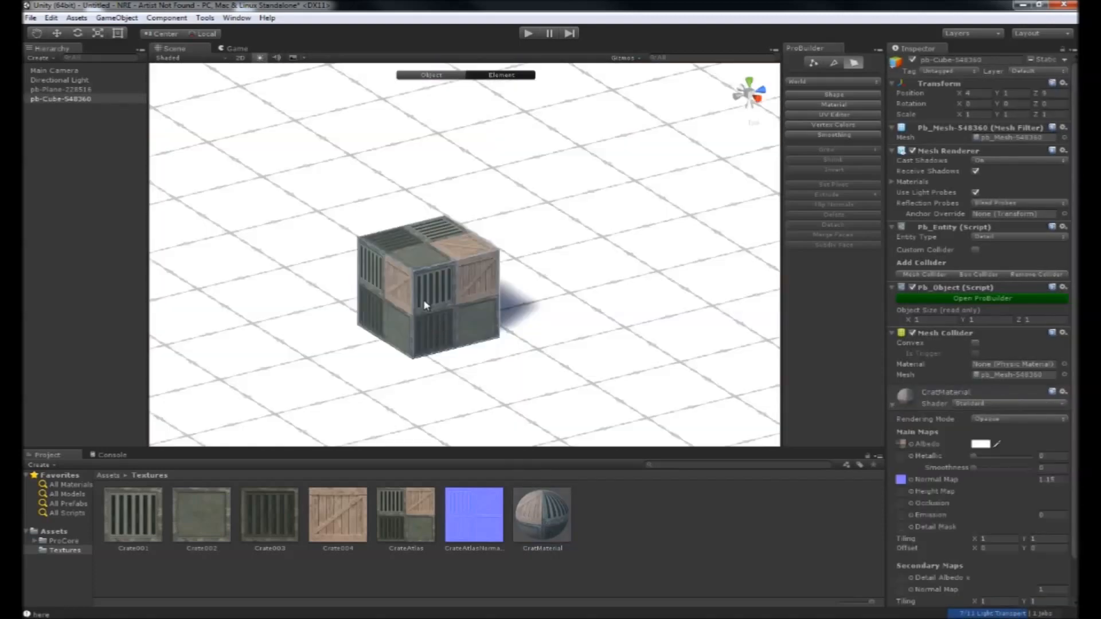
pyautogui.scroll(5, 450, 399)
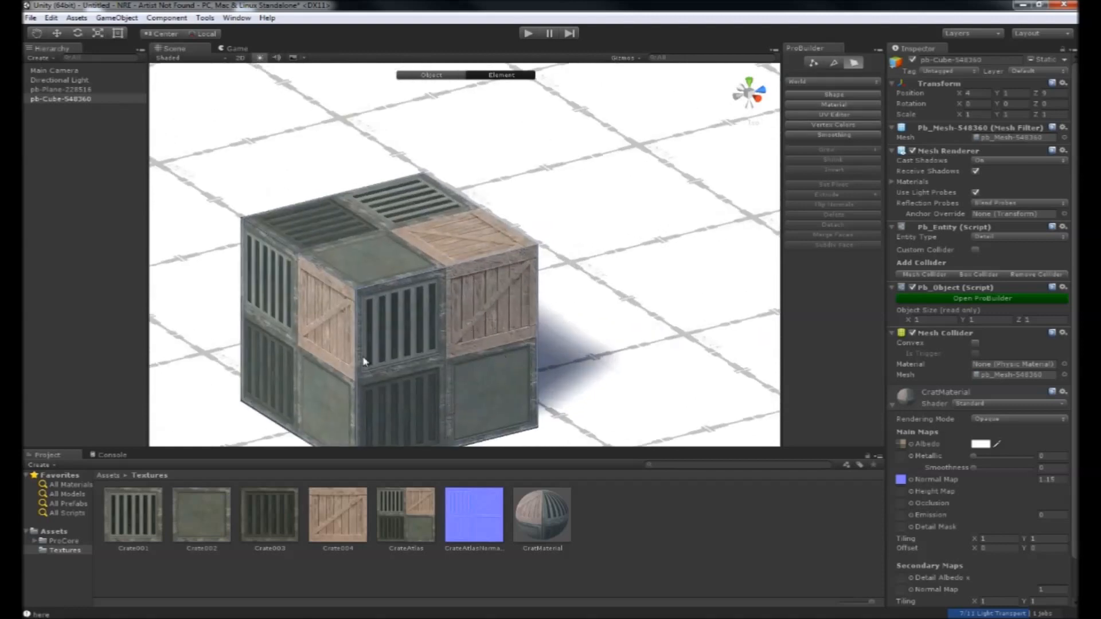
pyautogui.moveTo(465, 335); pyautogui.dragTo(503, 297, button='middle')
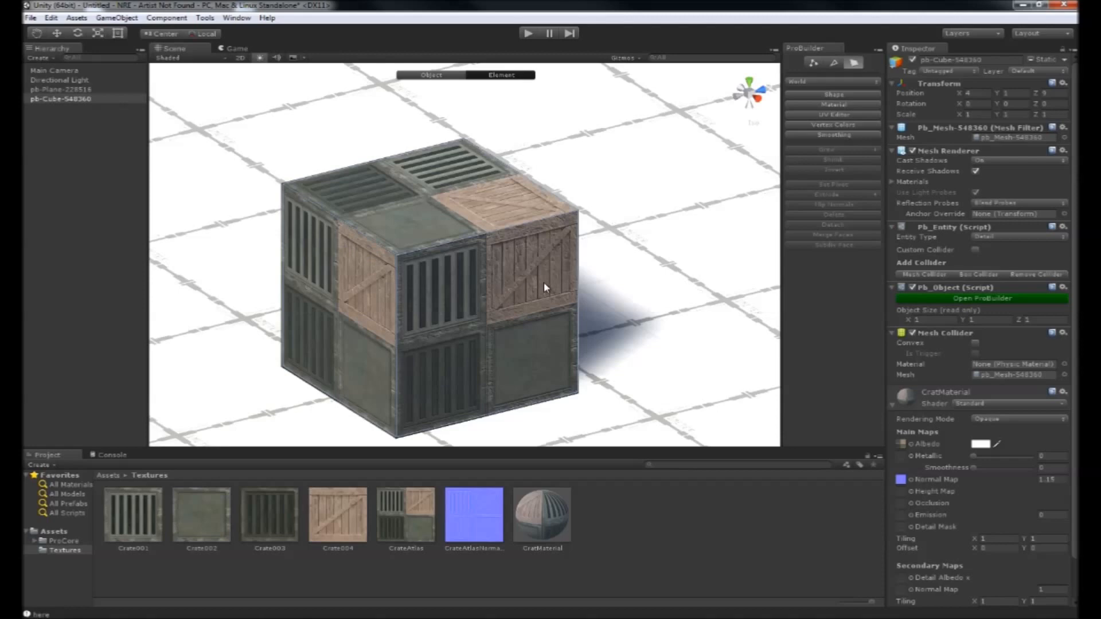
pyautogui.moveTo(585, 331); pyautogui.dragTo(492, 301, button='middle')
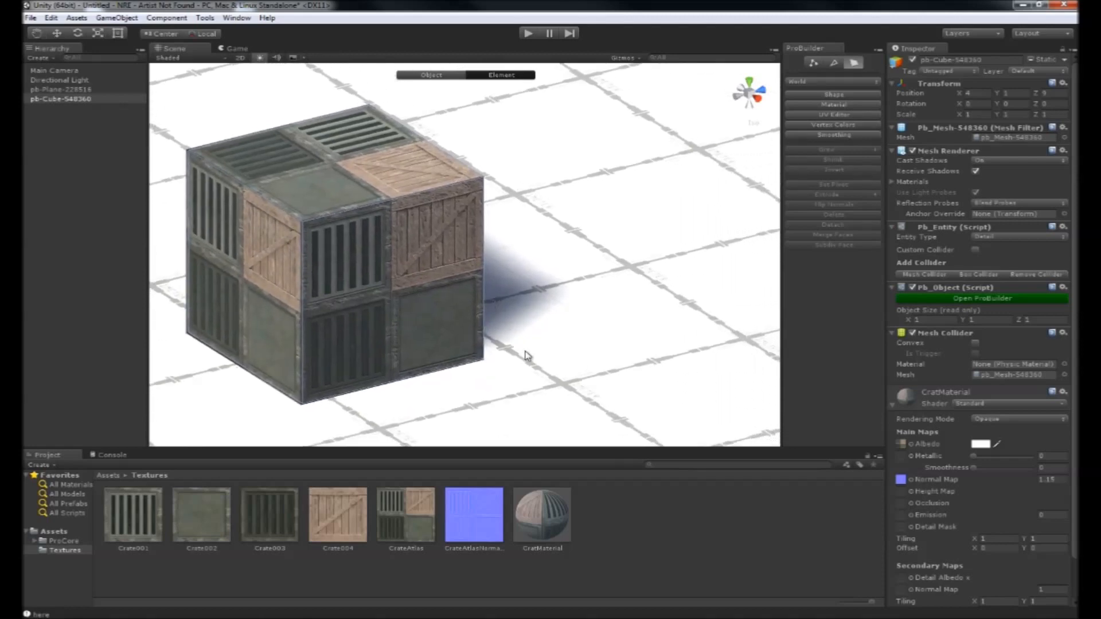
# - Open the UV Editor for the cube and switch to vertex selection on its front face
pyautogui.click(832, 115)
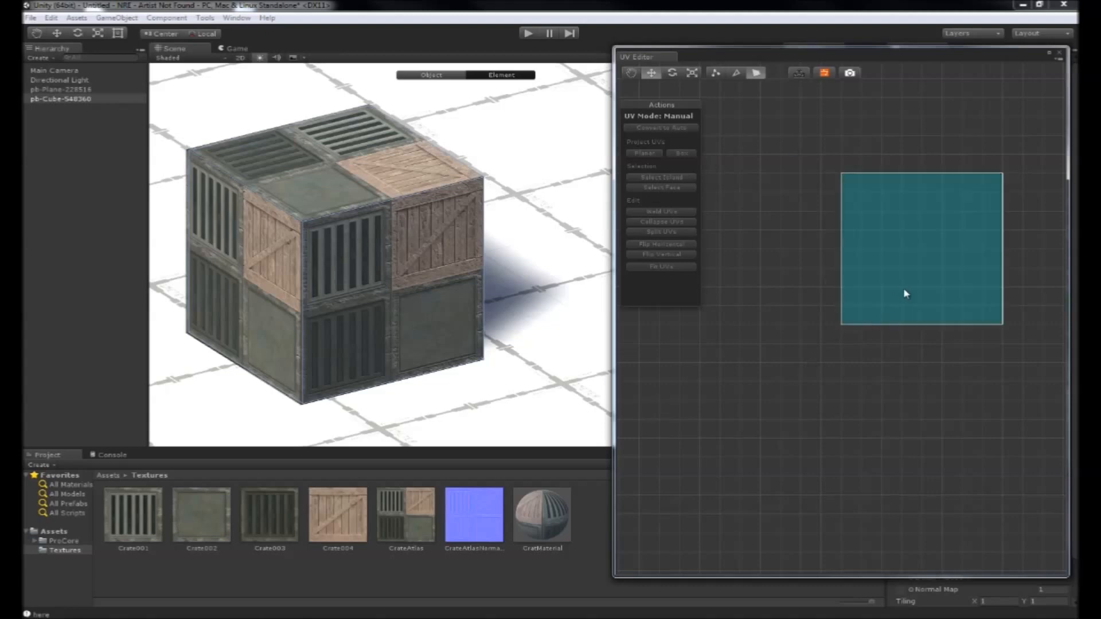
pyautogui.click(423, 297)
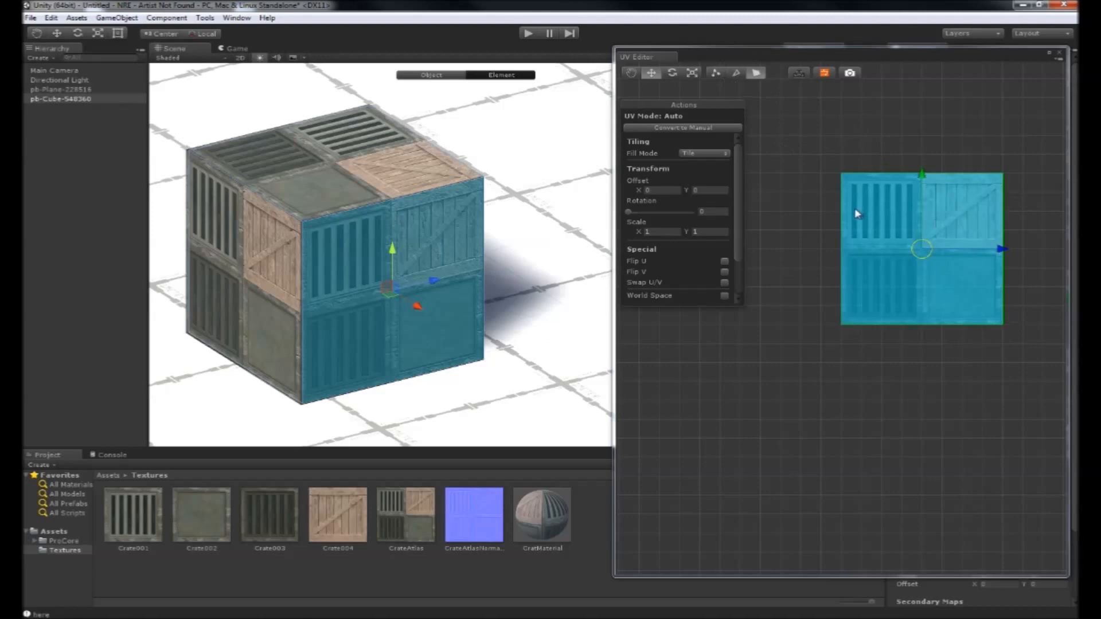
pyautogui.click(736, 73)
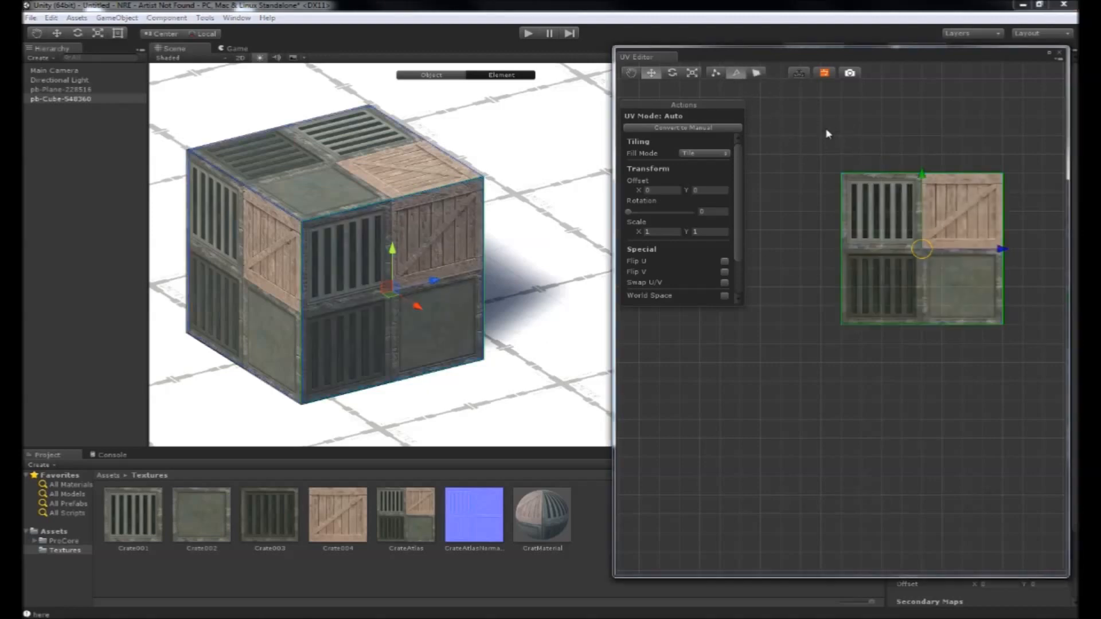
pyautogui.click(715, 74)
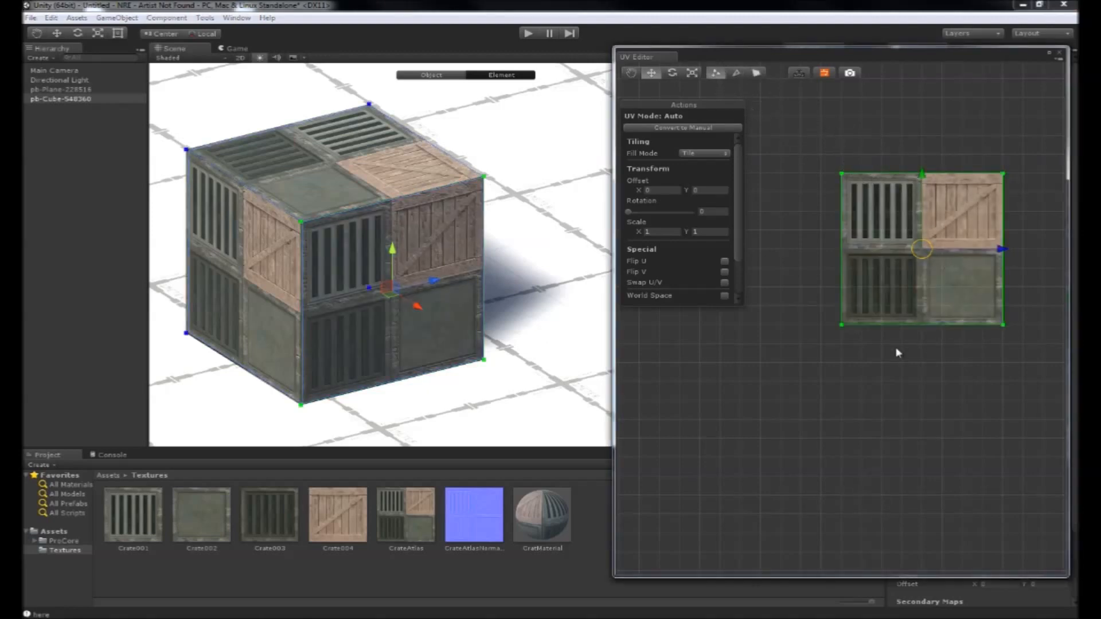
# - Select the upper UV vertices of all the cube's faces and move them down to the atlas's horizontal midline
pyautogui.scroll(3, 948, 341)
pyautogui.moveTo(948, 342); pyautogui.dragTo(881, 521, button='middle')
pyautogui.moveTo(798, 224); pyautogui.dragTo(797, 183, button='middle')
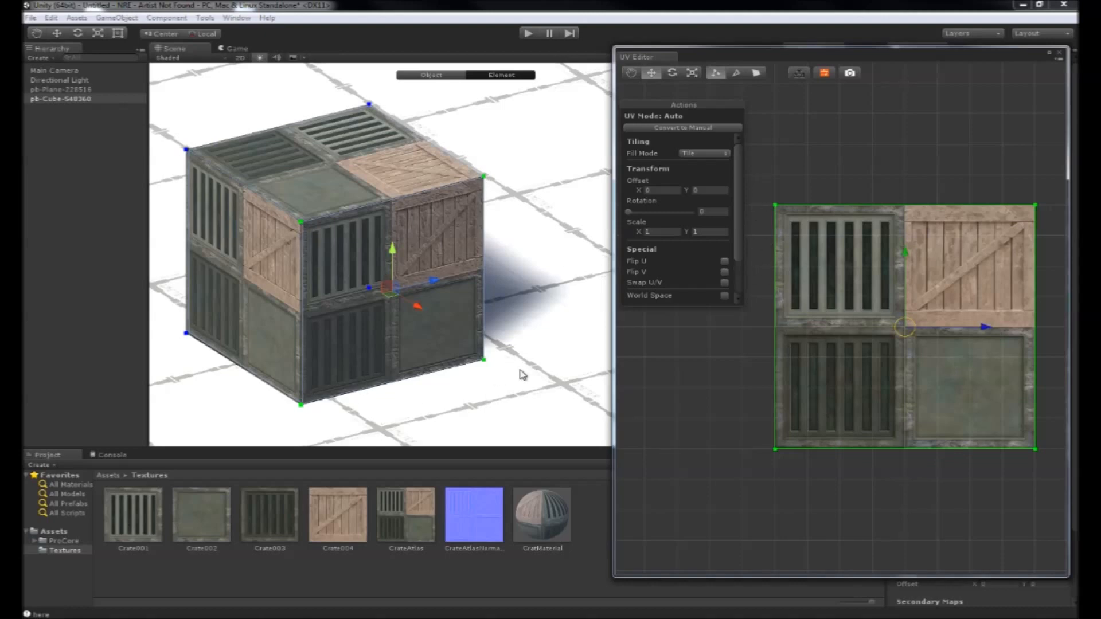
pyautogui.moveTo(765, 198); pyautogui.dragTo(1051, 214)
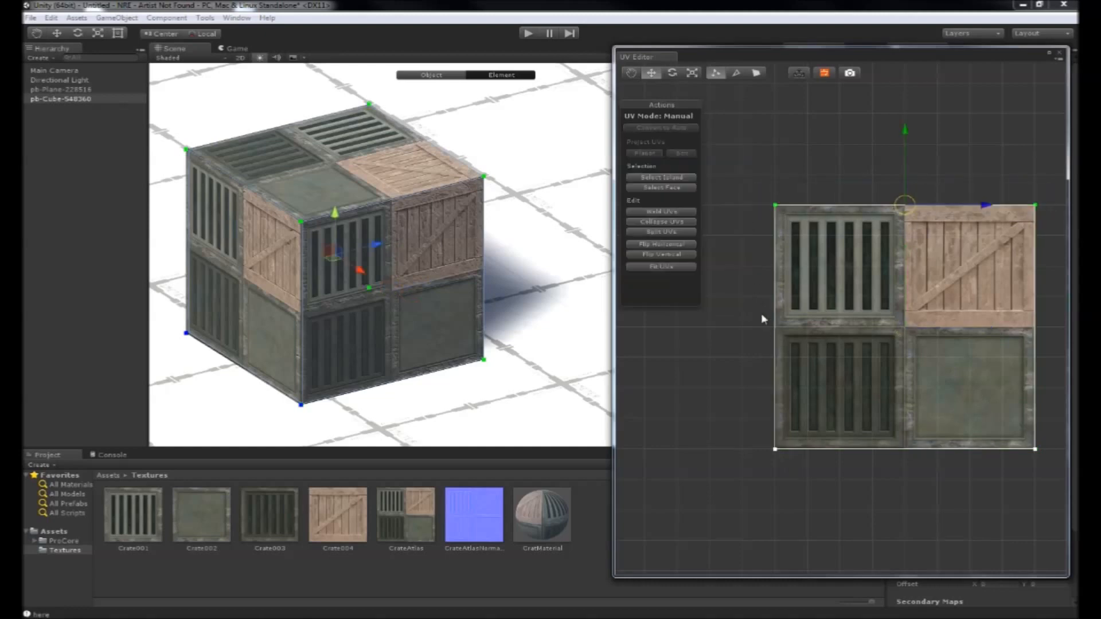
pyautogui.click(729, 253)
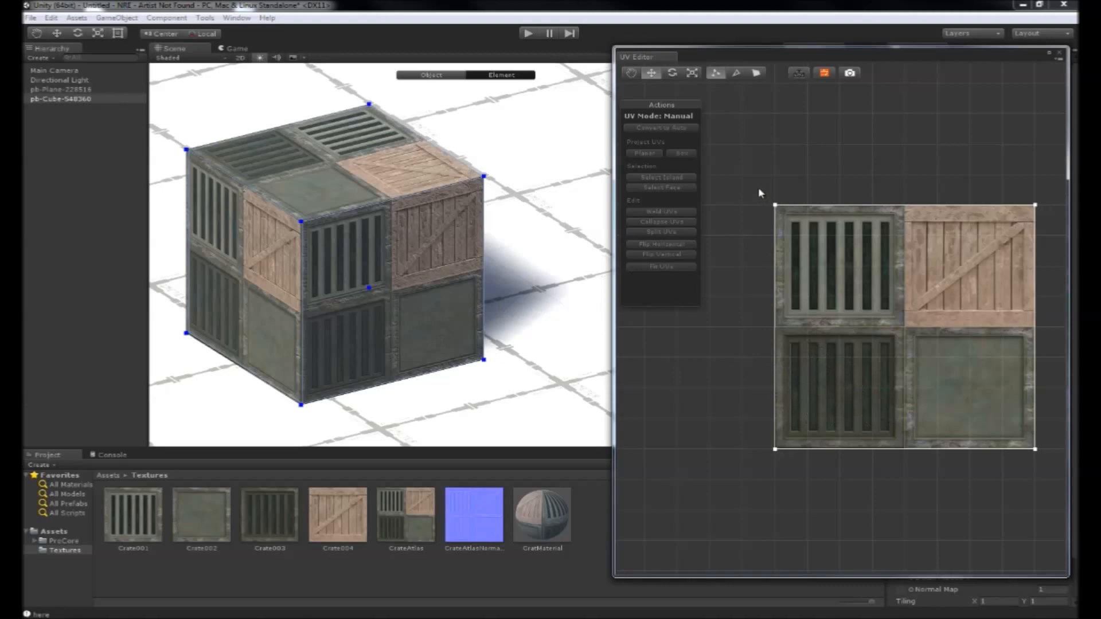
pyautogui.moveTo(799, 208); pyautogui.dragTo(1055, 232)
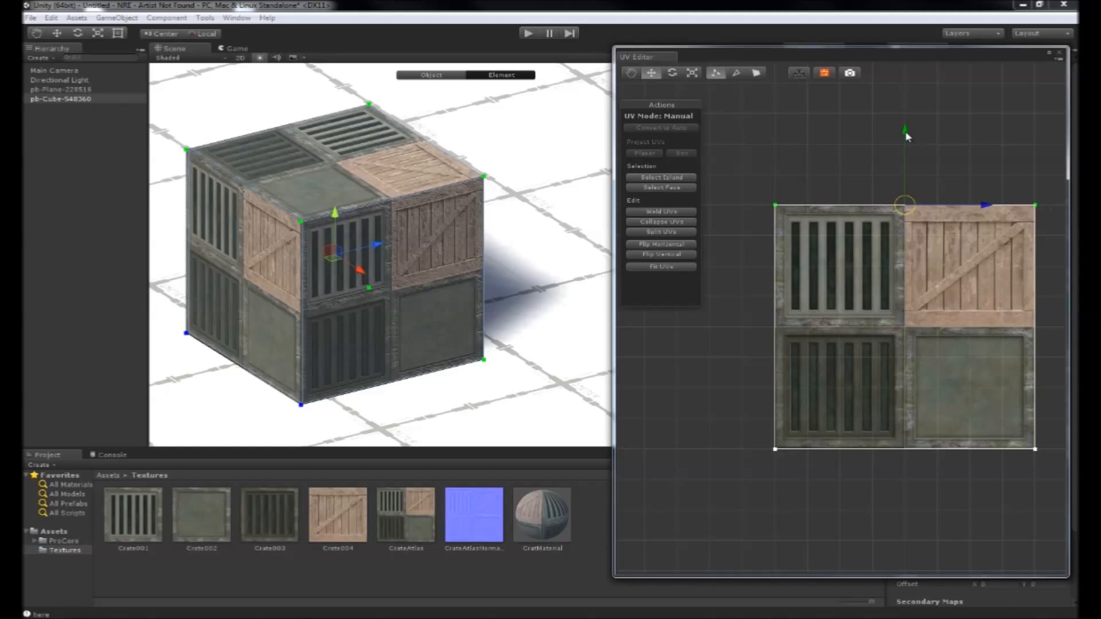
pyautogui.moveTo(906, 135); pyautogui.dragTo(885, 308)
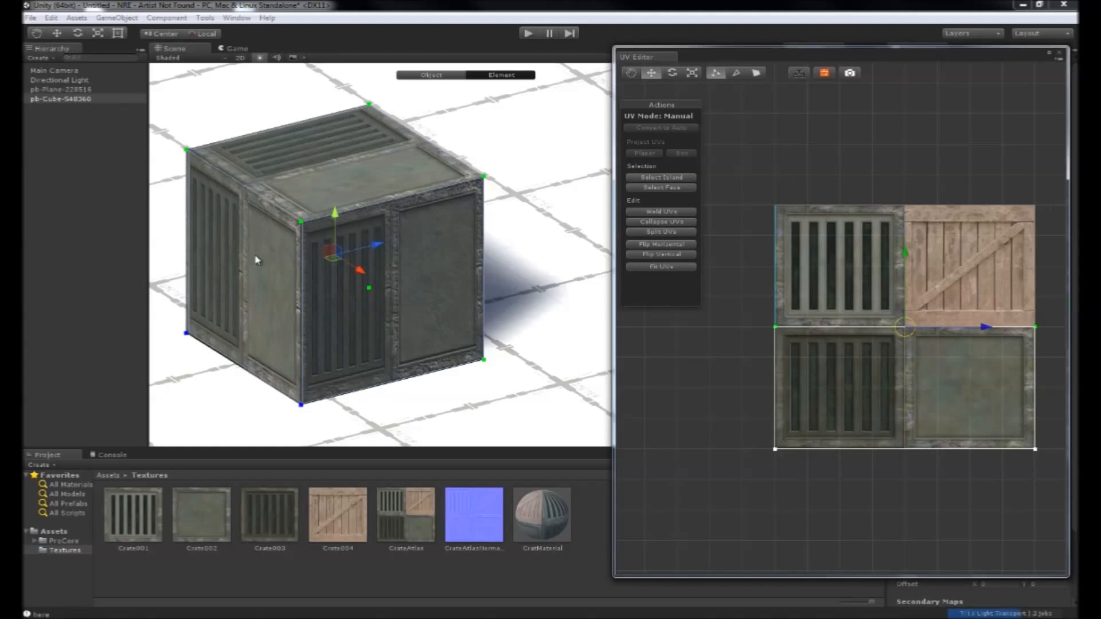
# - Move the right-hand UV vertices of all faces to the atlas's vertical midline, framing only the dark slatted crate tile
pyautogui.moveTo(1059, 484); pyautogui.dragTo(1007, 285)
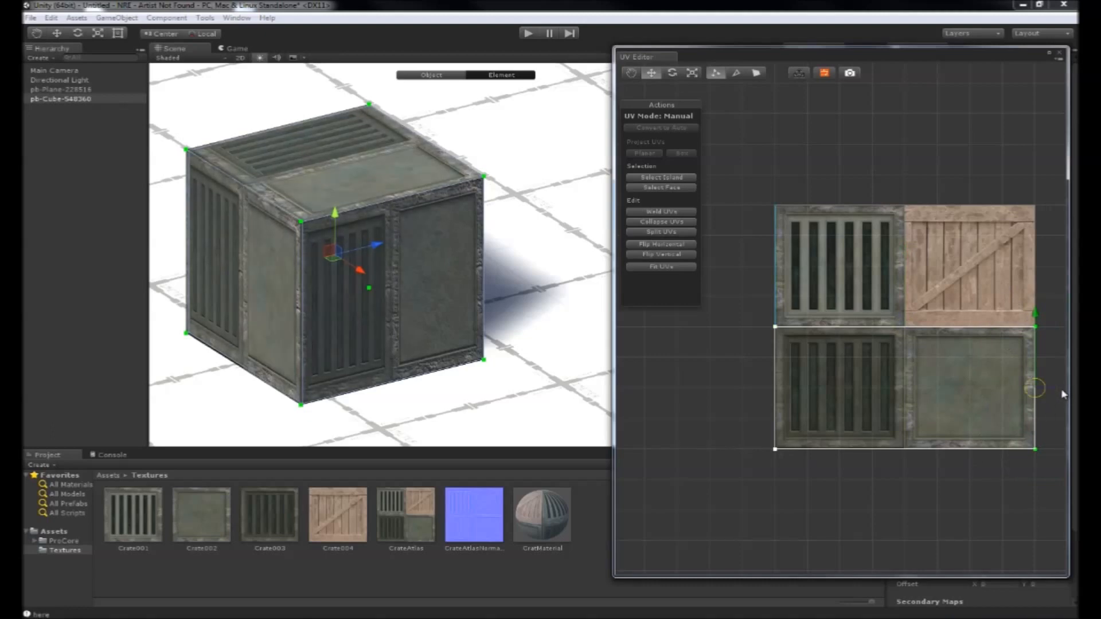
pyautogui.moveTo(1061, 393); pyautogui.dragTo(936, 387)
pyautogui.moveTo(674, 362); pyautogui.dragTo(656, 381, button='middle')
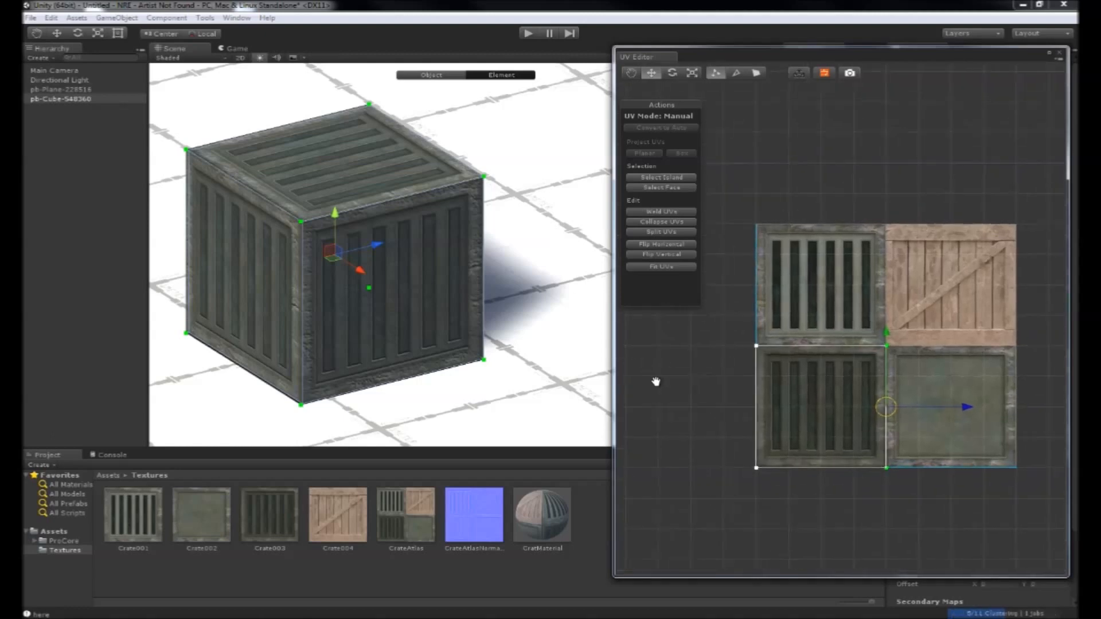
# - Duplicate the textured crate as a whole object and move the copy along the Z axis, leaving a small gap between the two
pyautogui.scroll(-2, 337, 306)
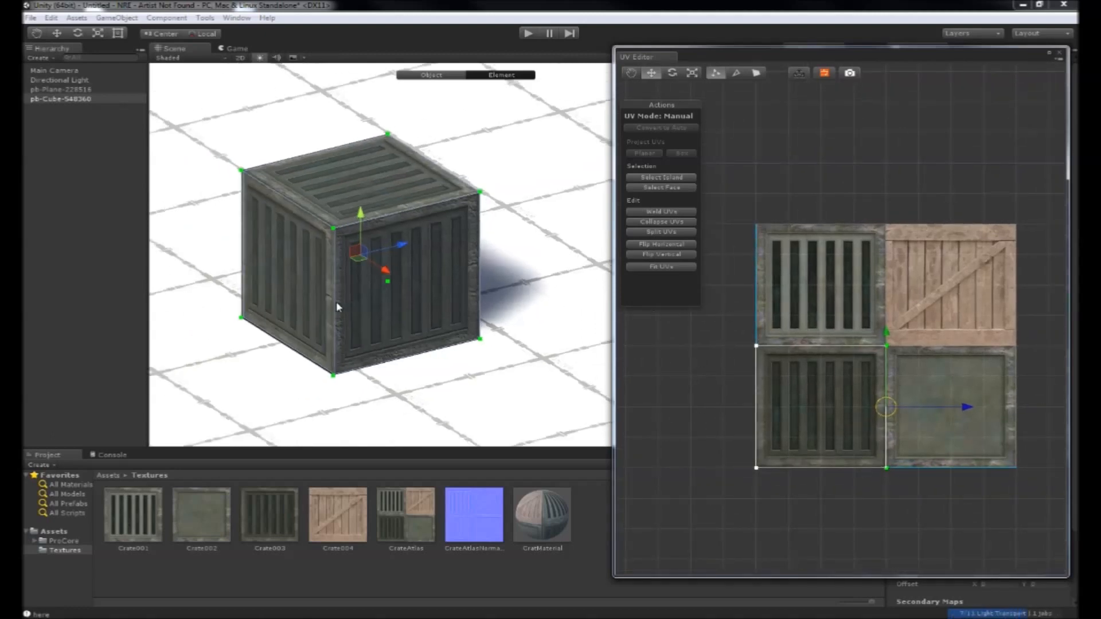
pyautogui.click(418, 332)
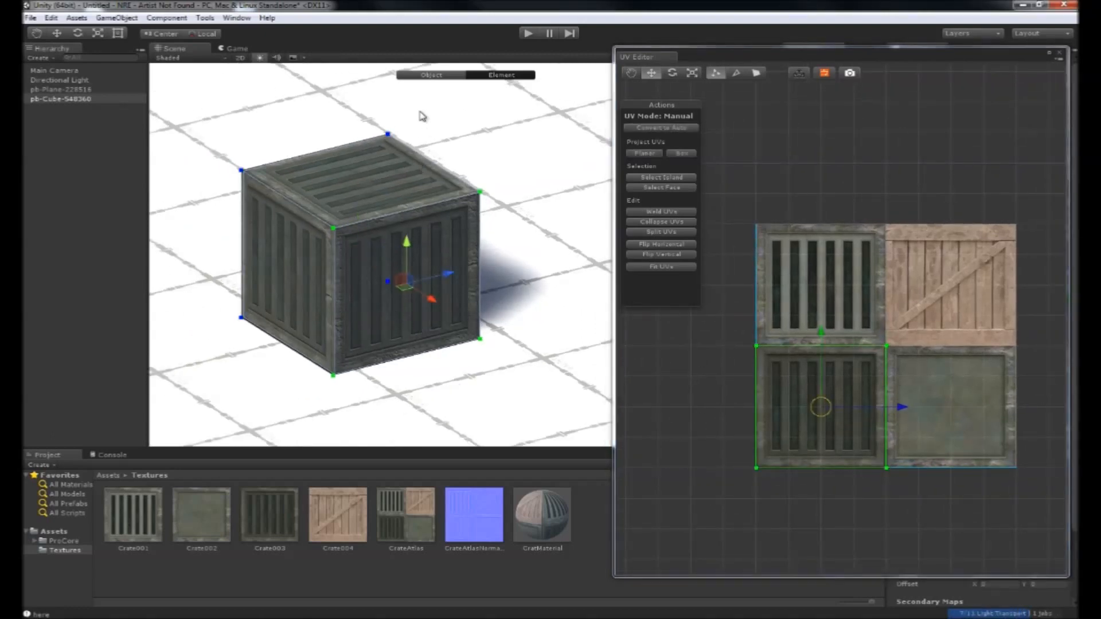
pyautogui.click(429, 75)
pyautogui.click(450, 217)
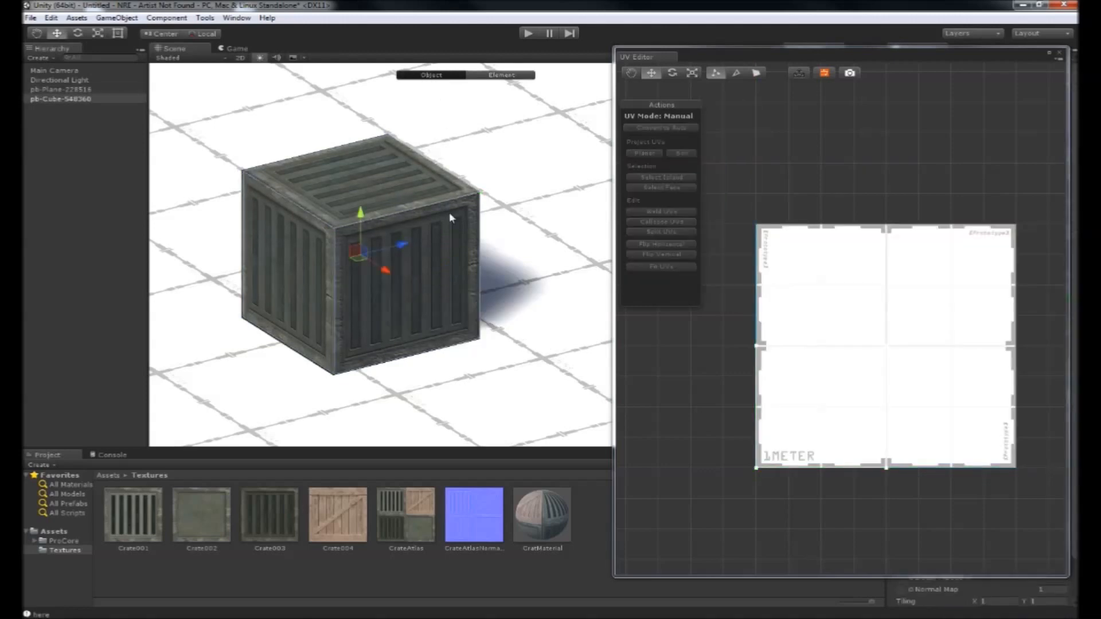
pyautogui.hotkey('ctrl', 'd')
pyautogui.moveTo(401, 246); pyautogui.dragTo(489, 212)
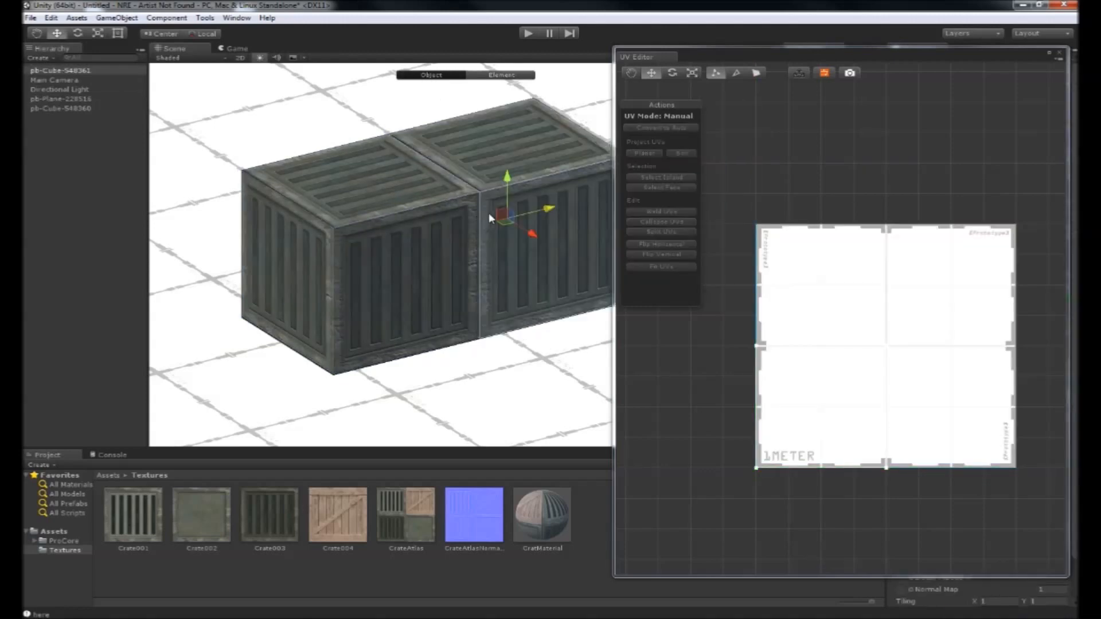
pyautogui.click(540, 223)
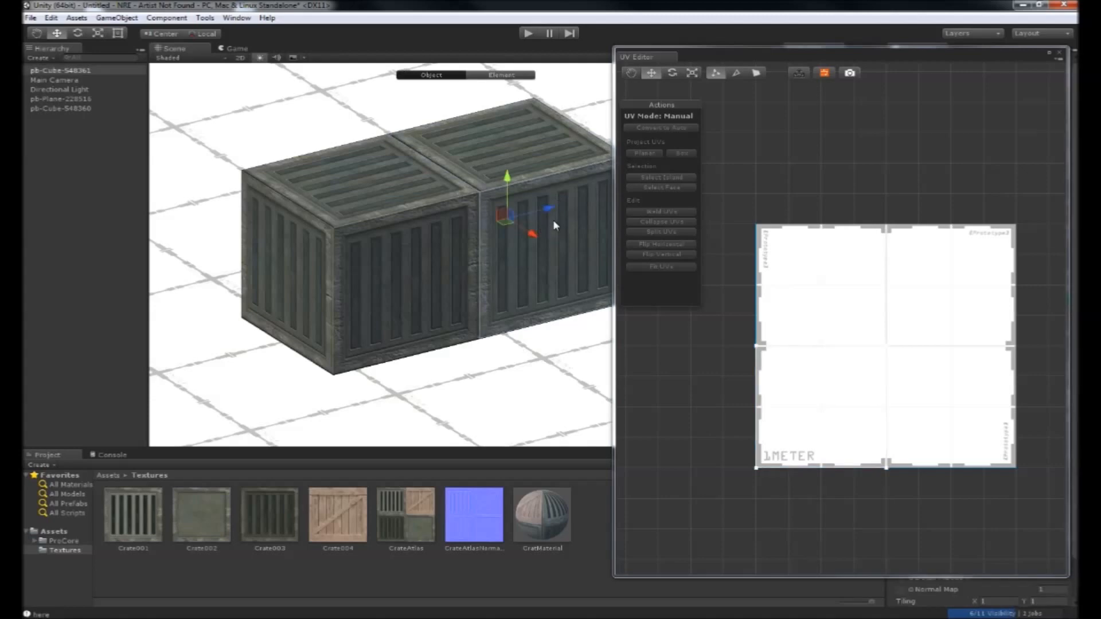
pyautogui.moveTo(552, 207); pyautogui.dragTo(570, 203)
pyautogui.moveTo(538, 254); pyautogui.dragTo(341, 314, button='middle')
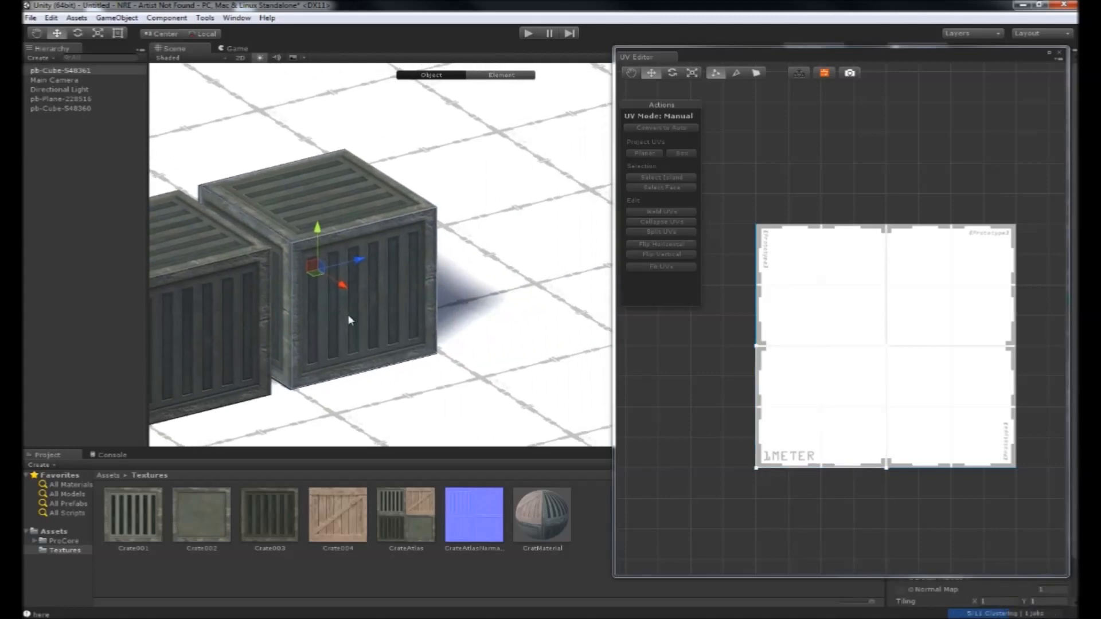
pyautogui.scroll(3, 366, 335)
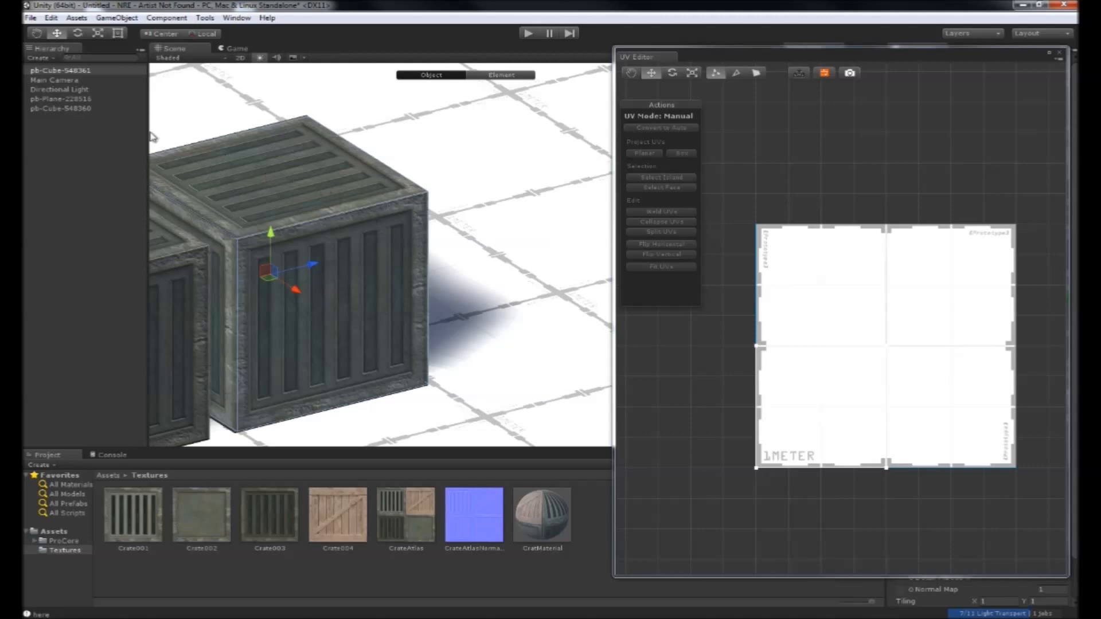
pyautogui.scroll(-2, 346, 275)
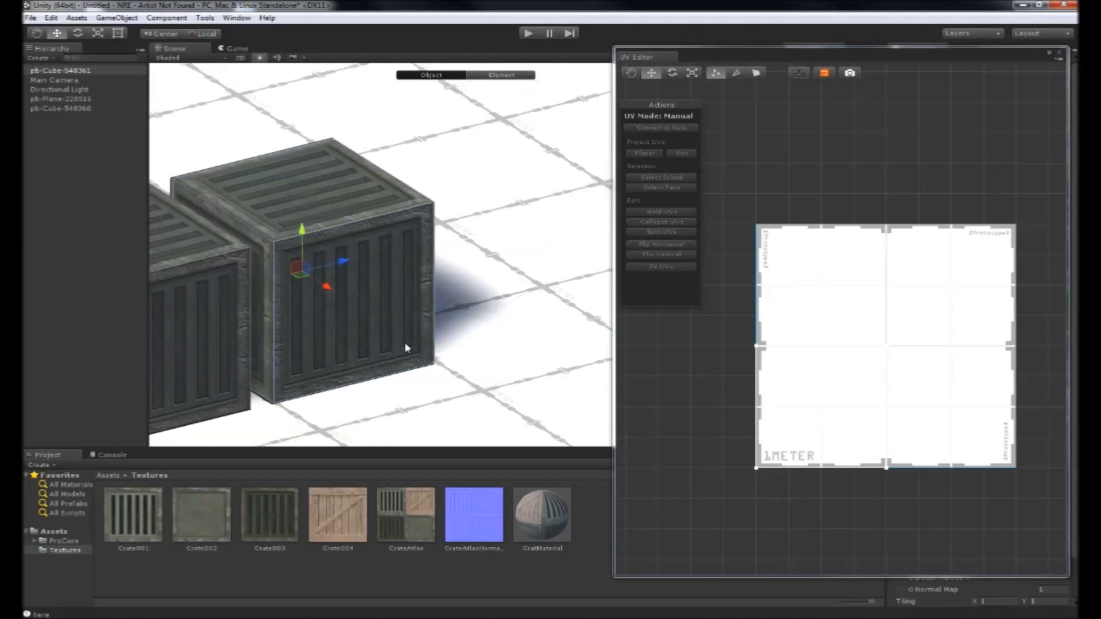
# - Select all UVs of the second crate and move them from the dark slatted tile onto the light slatted tile above it
pyautogui.click(499, 75)
pyautogui.click(405, 211)
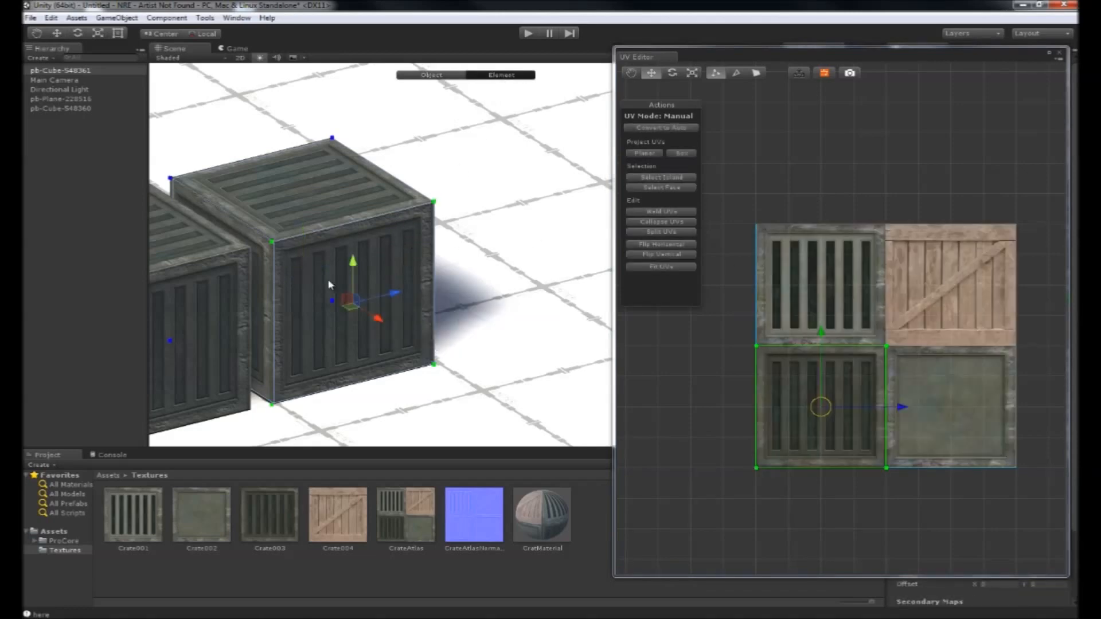
pyautogui.moveTo(332, 285); pyautogui.dragTo(401, 240, button='middle')
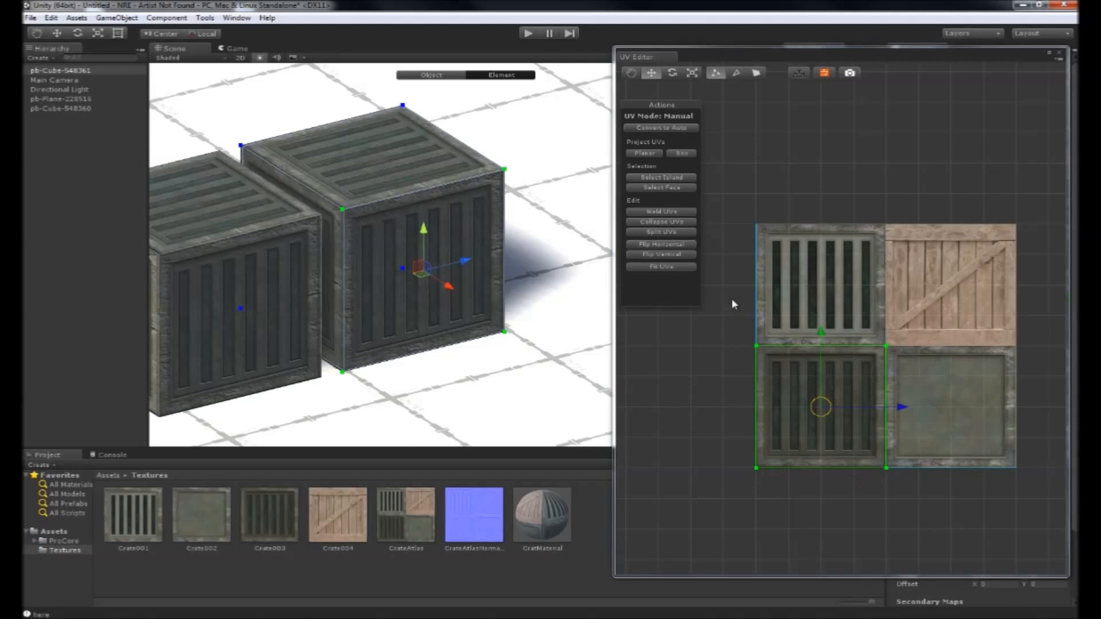
pyautogui.moveTo(716, 321); pyautogui.dragTo(773, 418)
pyautogui.moveTo(948, 487); pyautogui.dragTo(948, 487)
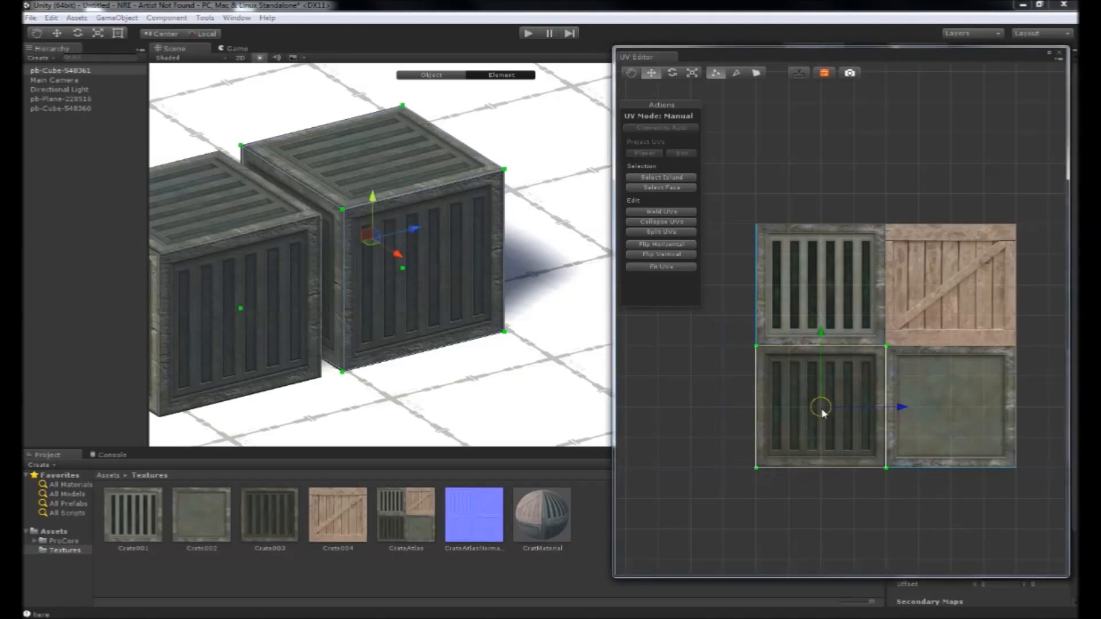
pyautogui.moveTo(821, 407); pyautogui.dragTo(821, 289)
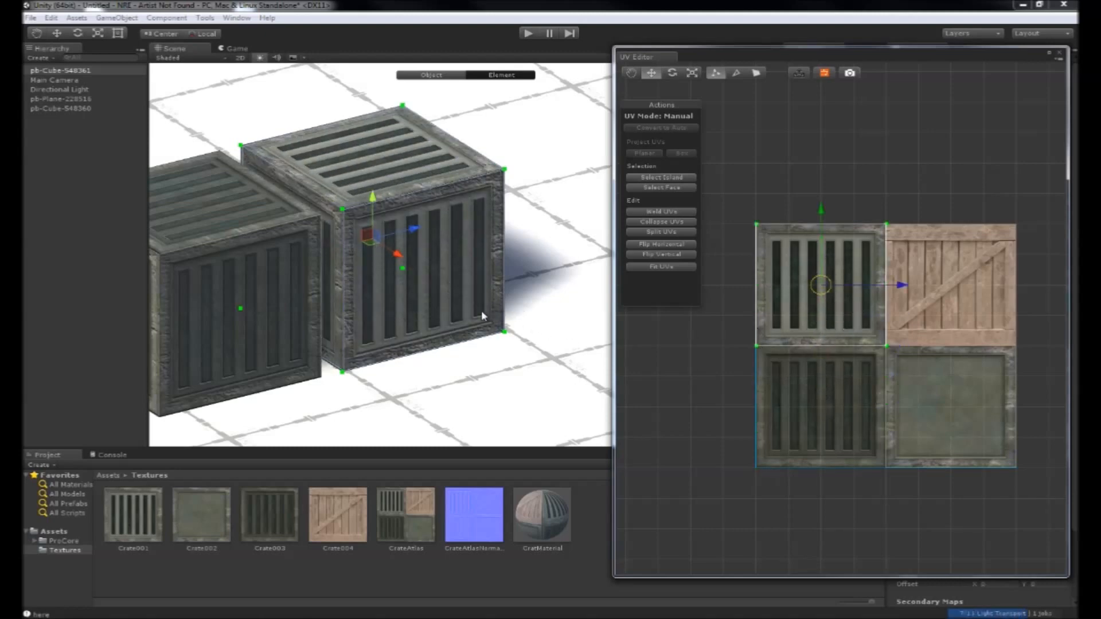
# - Duplicate the light slatted crate as a whole object and move the copy along the Z axis, leaving a small gap
pyautogui.press('Escape')
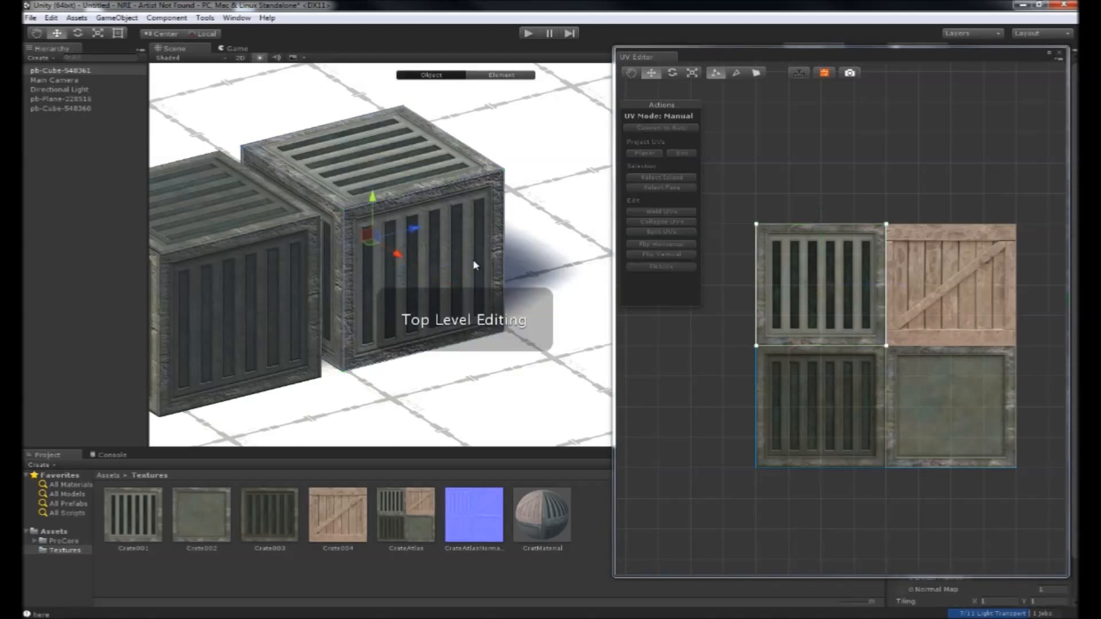
pyautogui.hotkey('ctrl', 'd')
pyautogui.moveTo(412, 234); pyautogui.dragTo(540, 229)
pyautogui.moveTo(540, 229); pyautogui.dragTo(253, 270, button='middle')
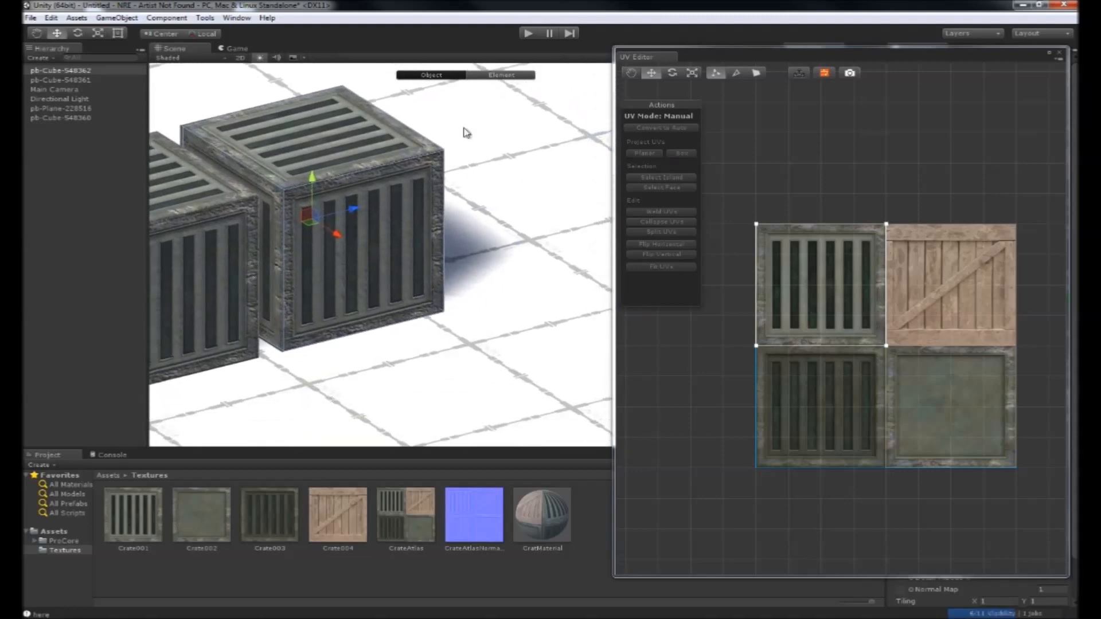
# - Select all UVs of the new crate and move them onto the wooden plank tile of the atlas
pyautogui.click(502, 76)
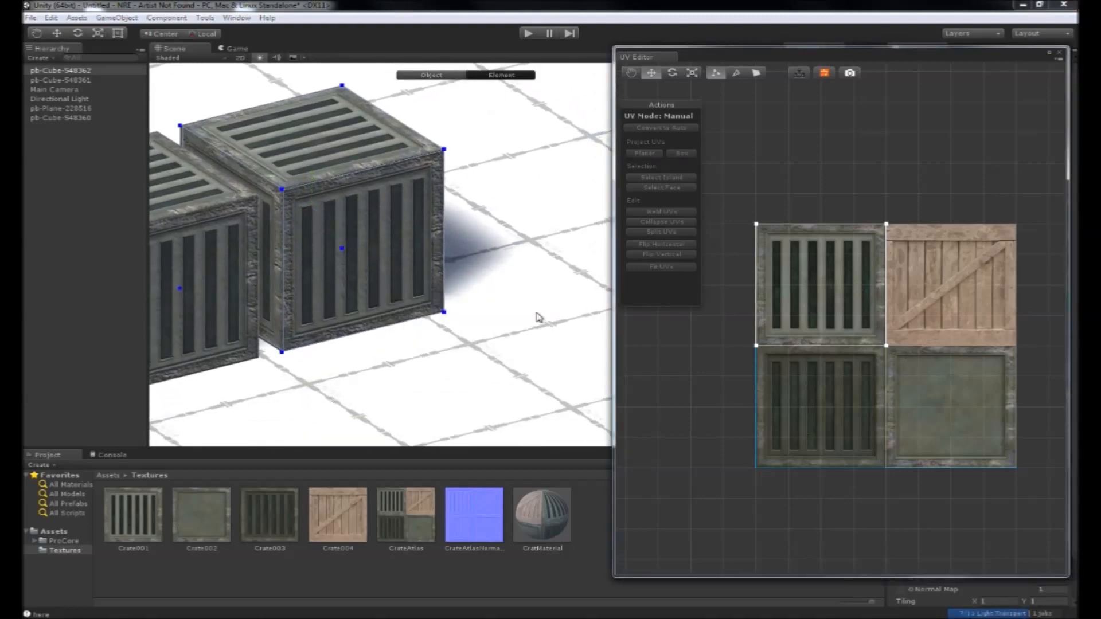
pyautogui.click(427, 219)
pyautogui.moveTo(736, 177); pyautogui.dragTo(961, 395)
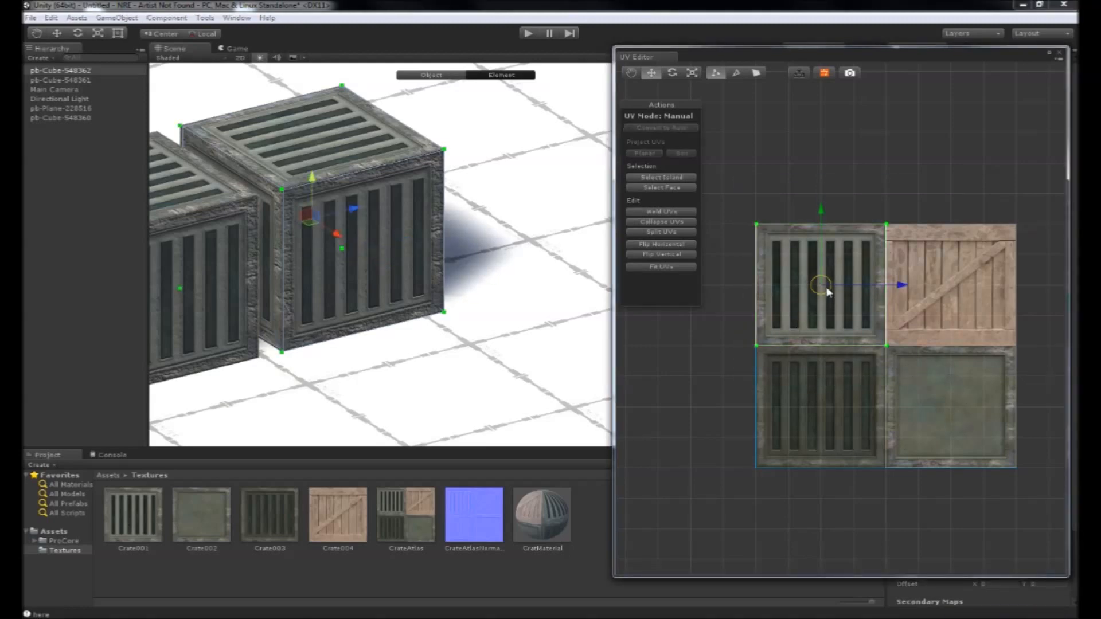
pyautogui.moveTo(820, 285); pyautogui.dragTo(949, 285)
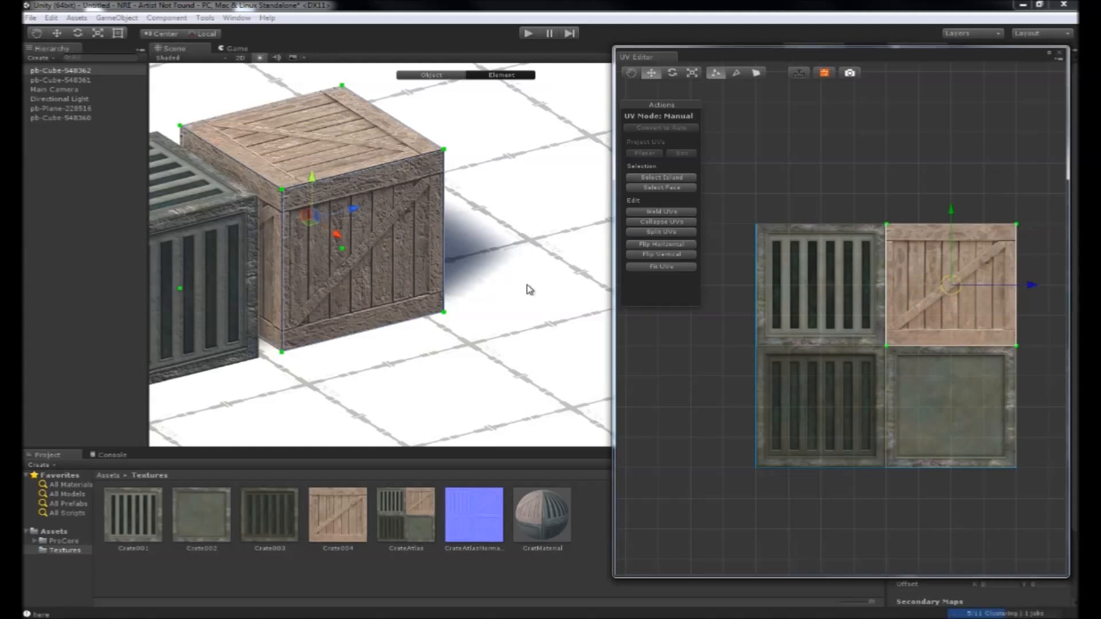
# - Duplicate the wooden crate as a whole object and move the copy along the Z axis, leaving a small gap
pyautogui.press('g')
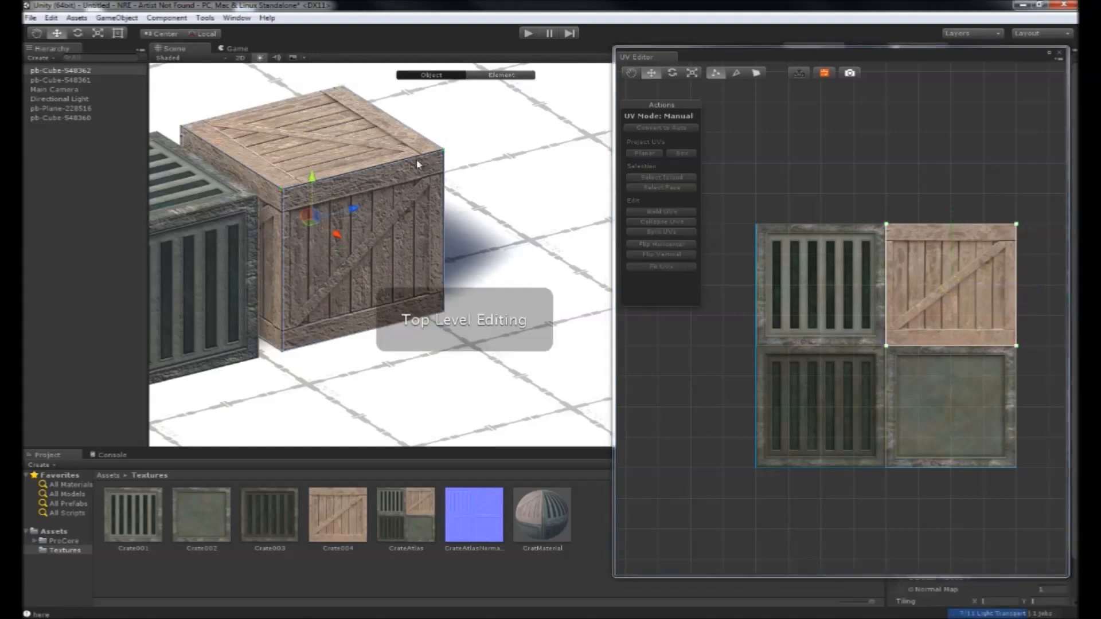
pyautogui.hotkey('ctrl', 'd')
pyautogui.moveTo(351, 208); pyautogui.dragTo(492, 259)
pyautogui.moveTo(492, 259); pyautogui.dragTo(388, 325, button='middle')
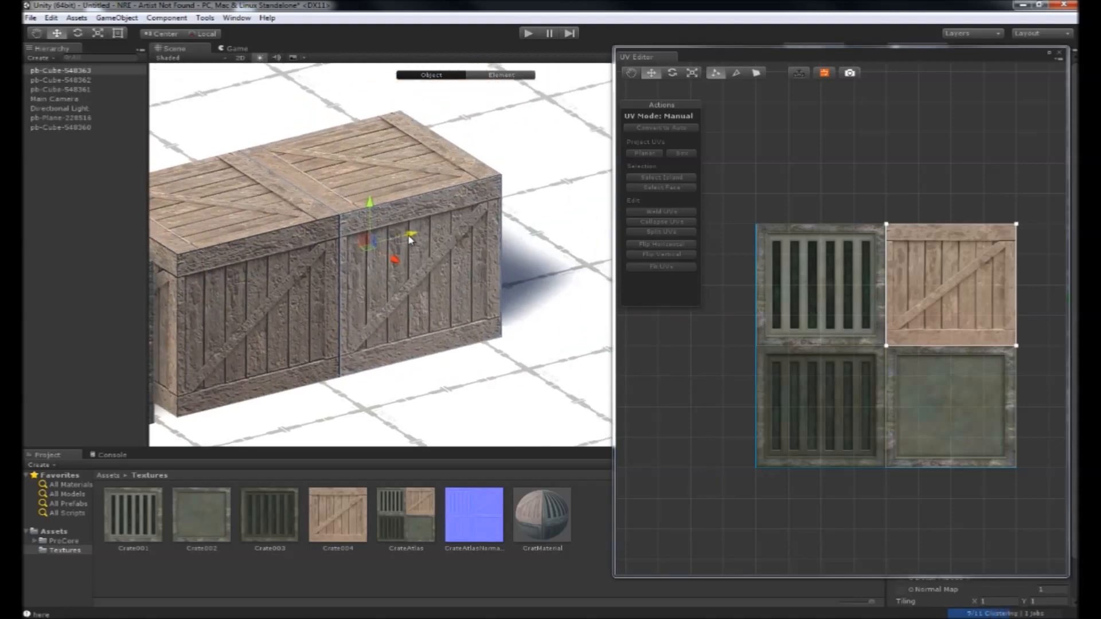
pyautogui.moveTo(411, 235); pyautogui.dragTo(441, 226)
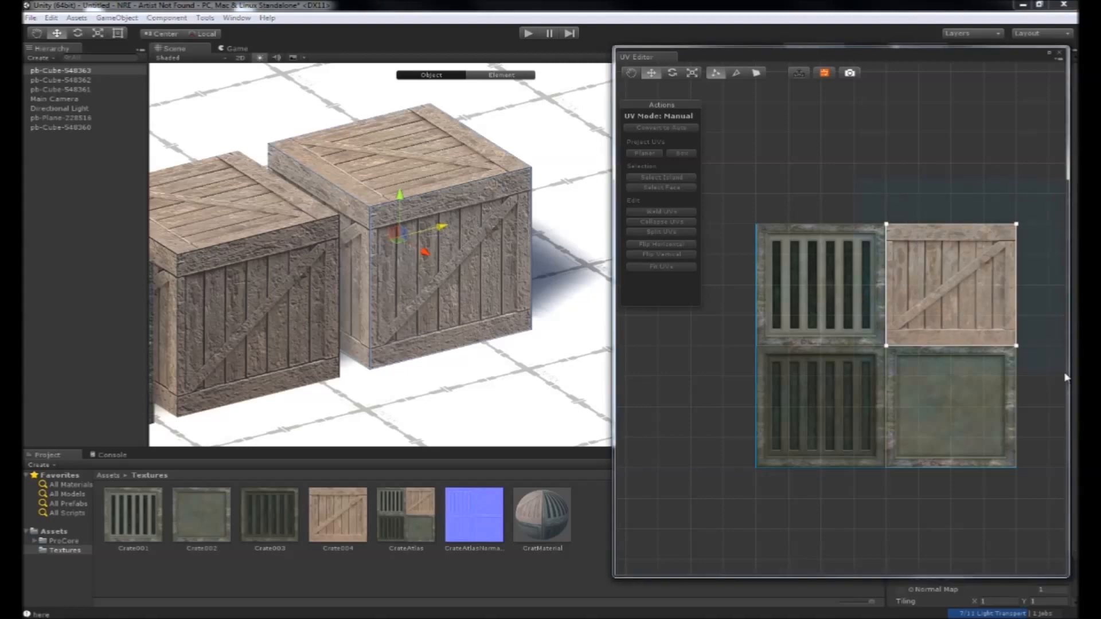
# - Move the UVs of the duplicated wooden crate down onto the plain green panel tile
pyautogui.click(940, 241)
pyautogui.moveTo(952, 287); pyautogui.dragTo(958, 408)
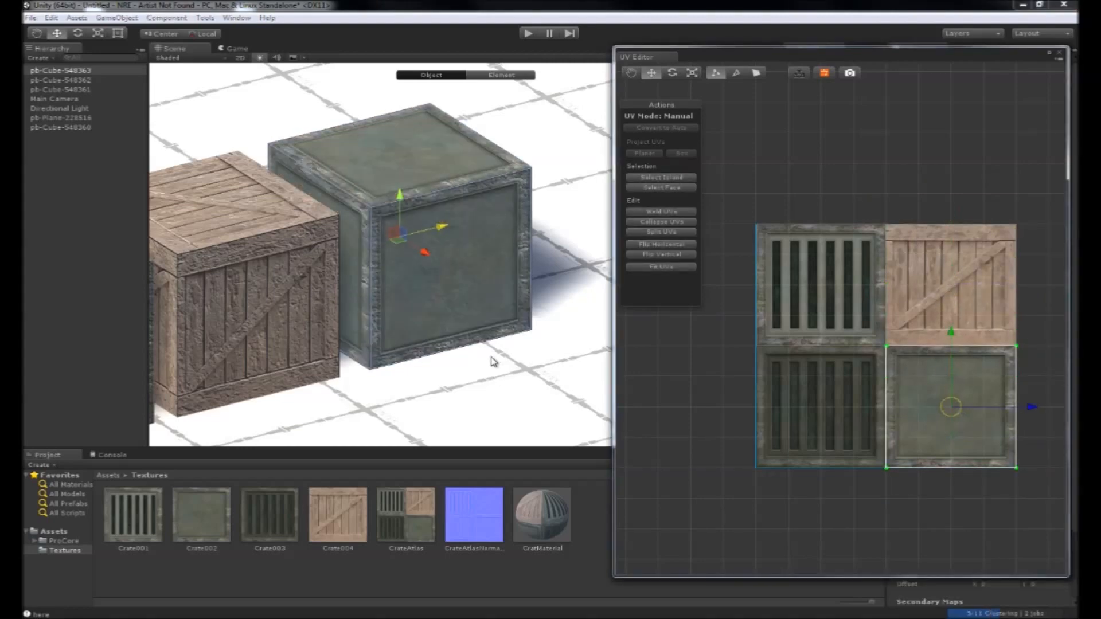
pyautogui.scroll(-5, 407, 312)
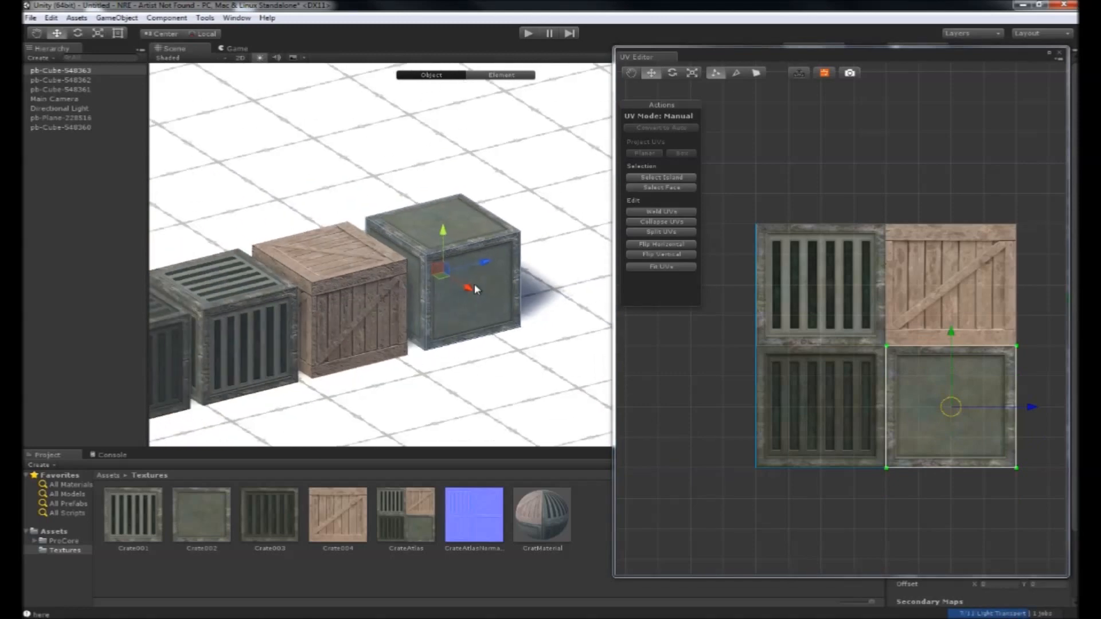
# - Duplicate the plain panel crate and move the copy along the Z axis to extend the row with a small gap
pyautogui.hotkey('ctrl', 'd')
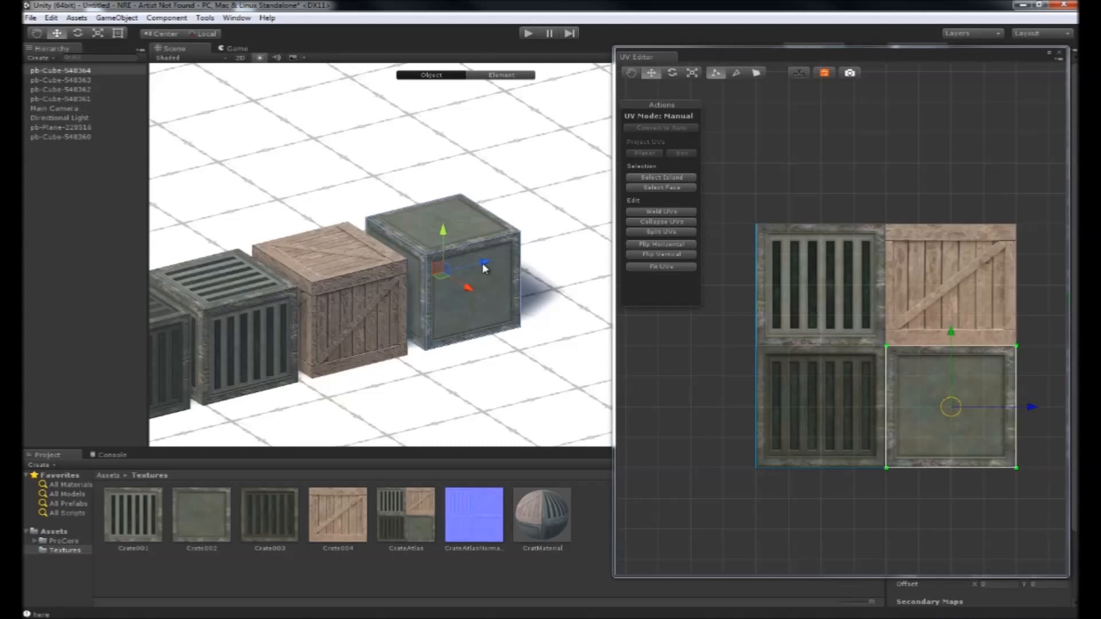
pyautogui.moveTo(483, 262); pyautogui.dragTo(601, 238)
pyautogui.press('f')
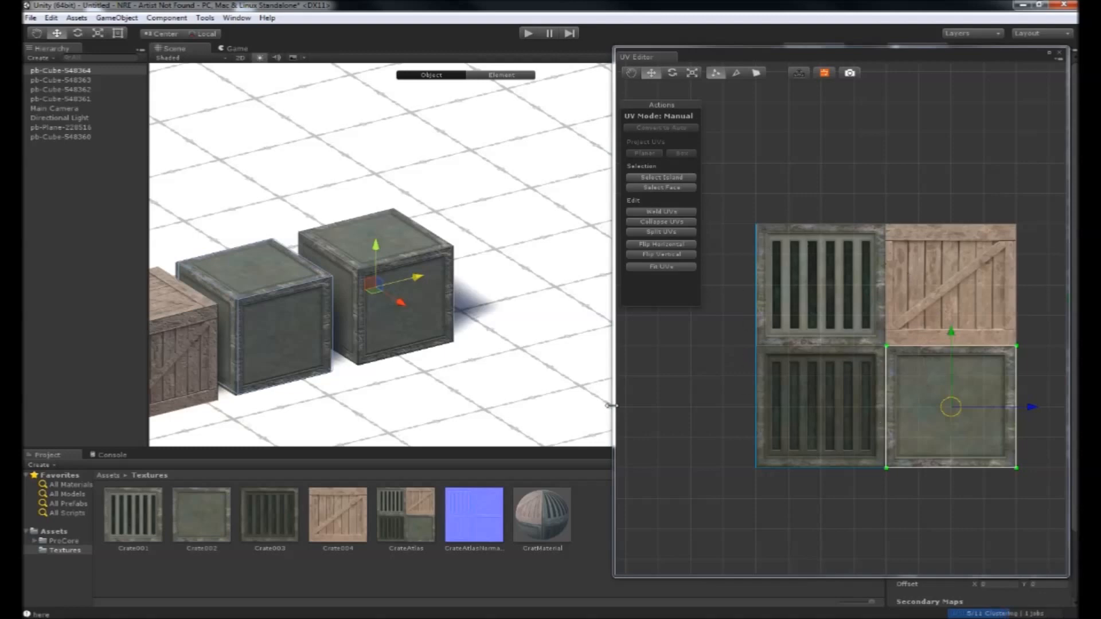
# - Move the UVs of the last crate in the row onto the dark slatted tile
pyautogui.scroll(3, 456, 374)
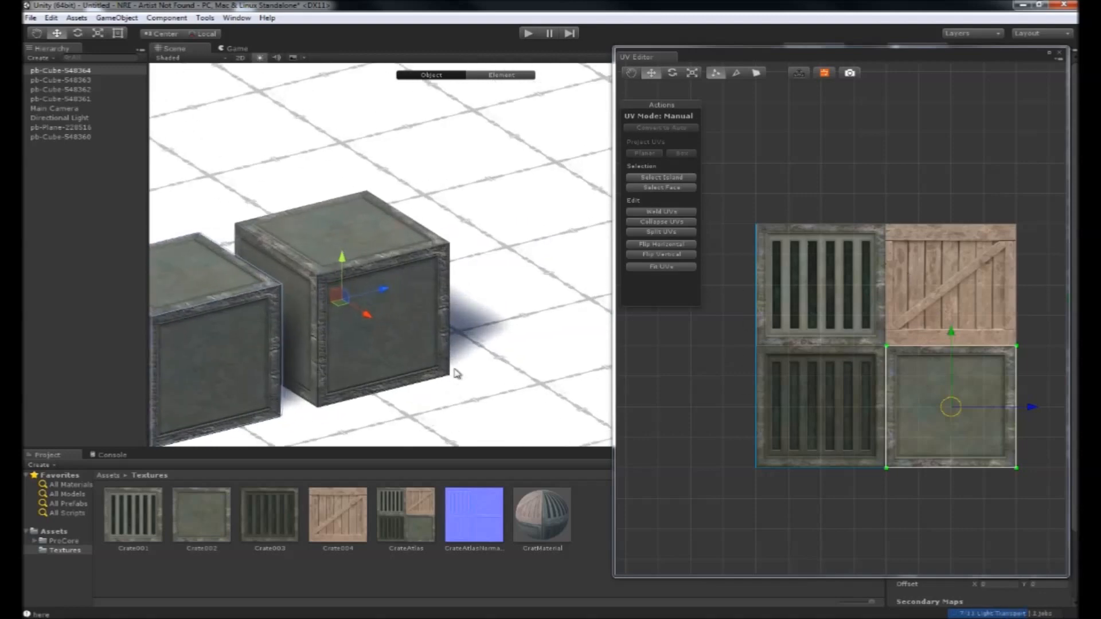
pyautogui.scroll(-1, 358, 346)
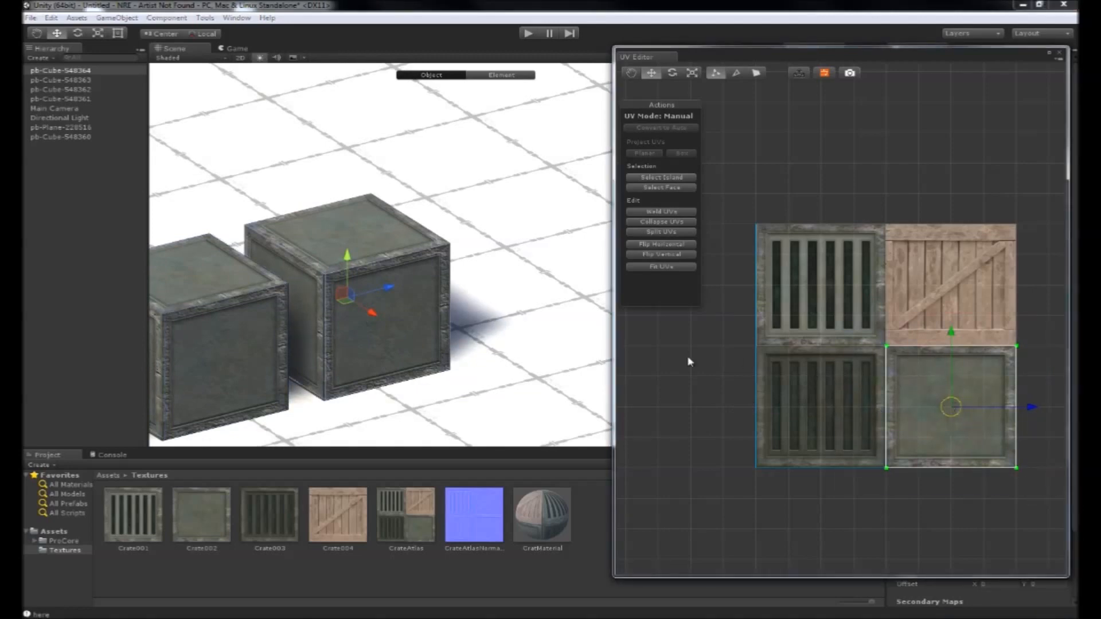
pyautogui.moveTo(951, 413); pyautogui.dragTo(829, 410)
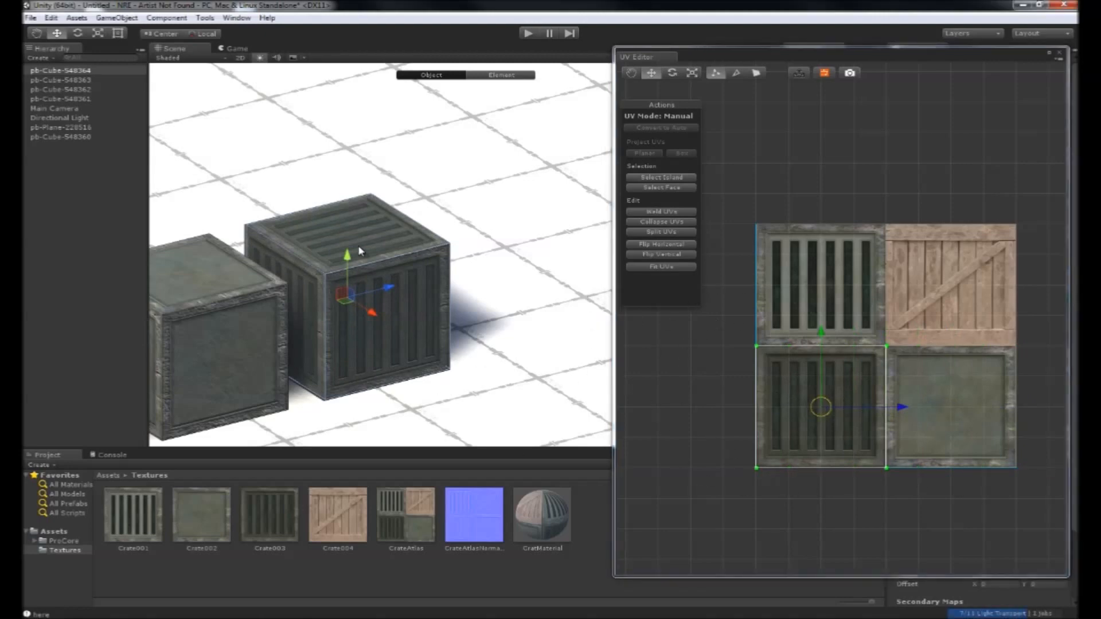
# - Select the last crate's top and bottom faces in face mode and move their UVs onto the plain panel tile
pyautogui.press('g')
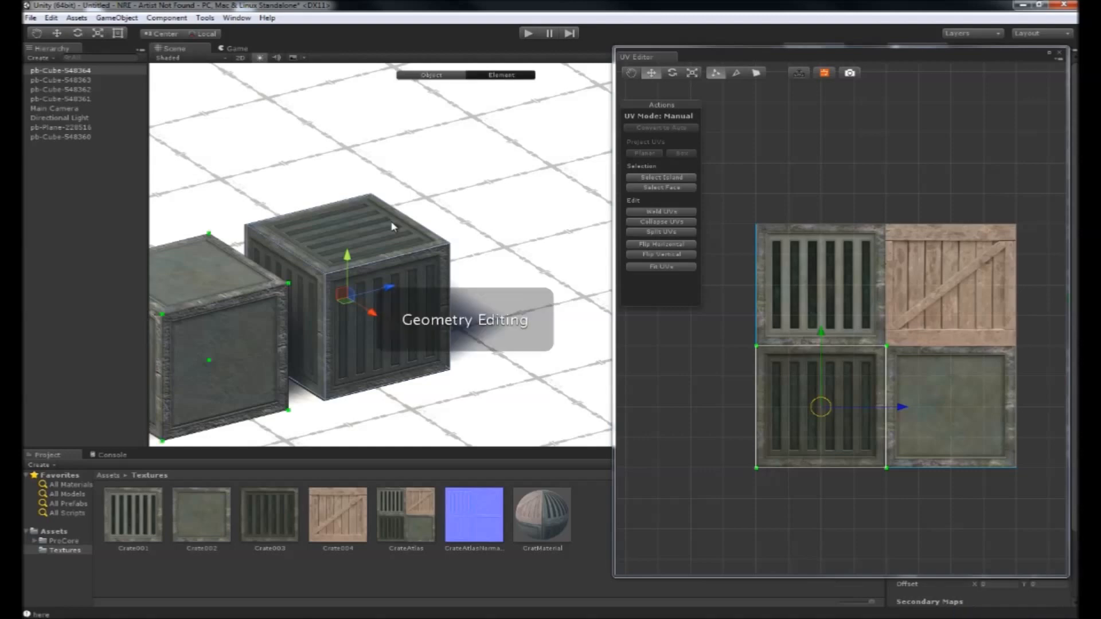
pyautogui.press('h')
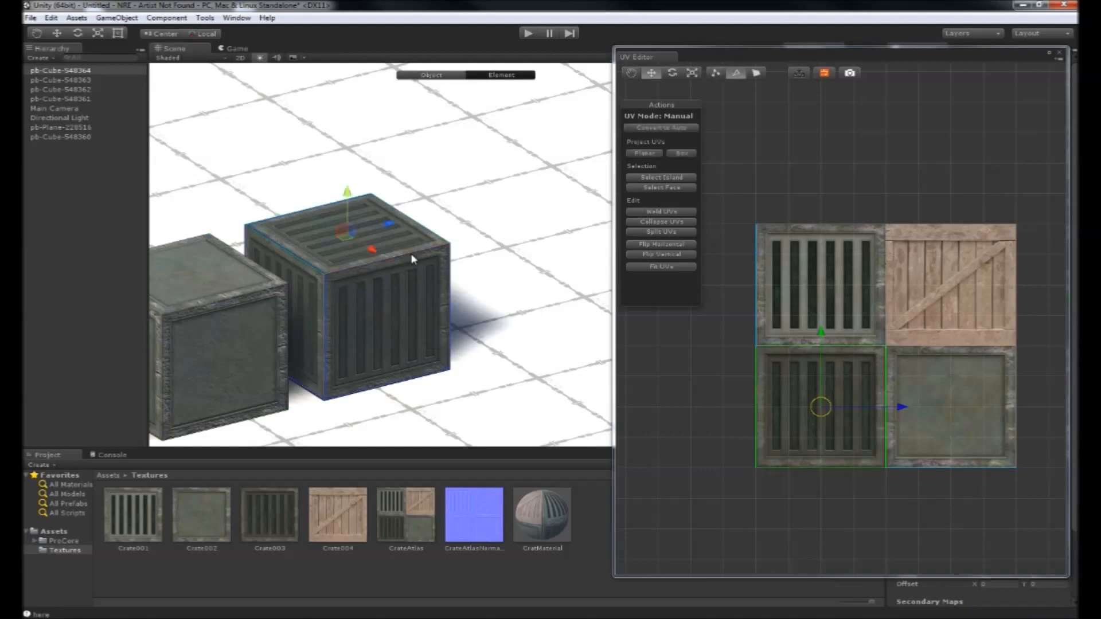
pyautogui.press('h')
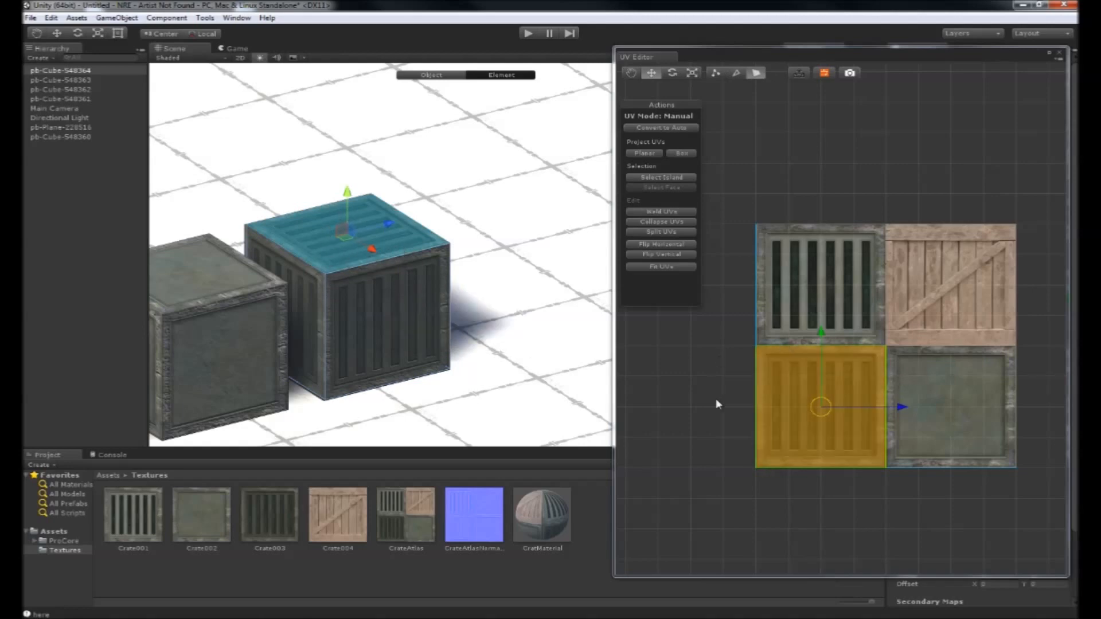
pyautogui.press('alt')
pyautogui.keyDown('alt'); pyautogui.moveTo(430, 383); pyautogui.dragTo(399, 310); pyautogui.keyUp('alt')
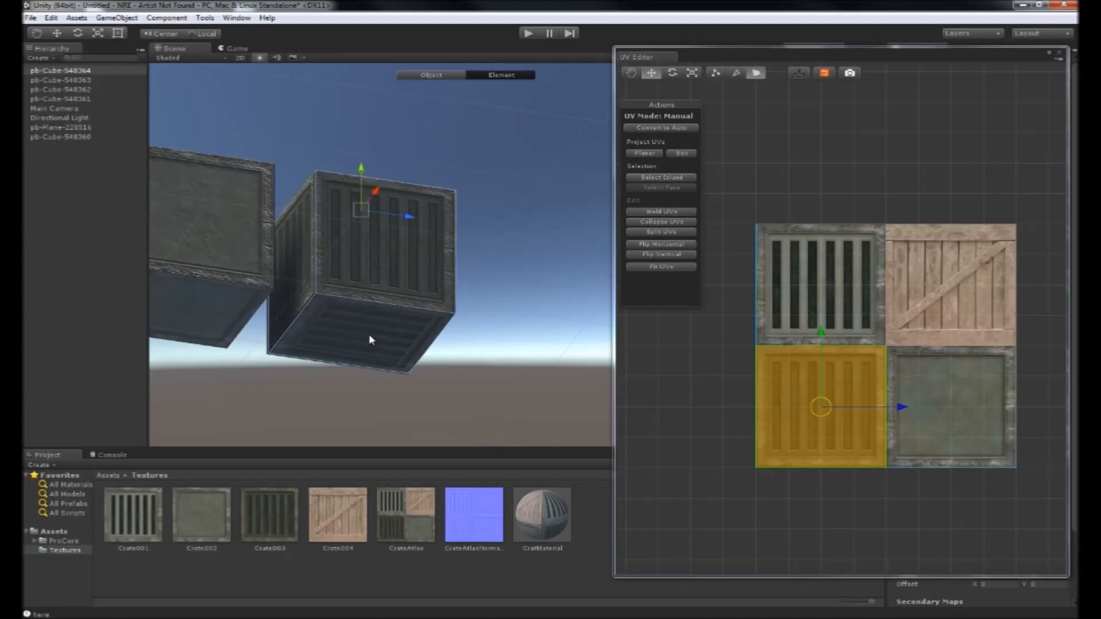
pyautogui.click(375, 356)
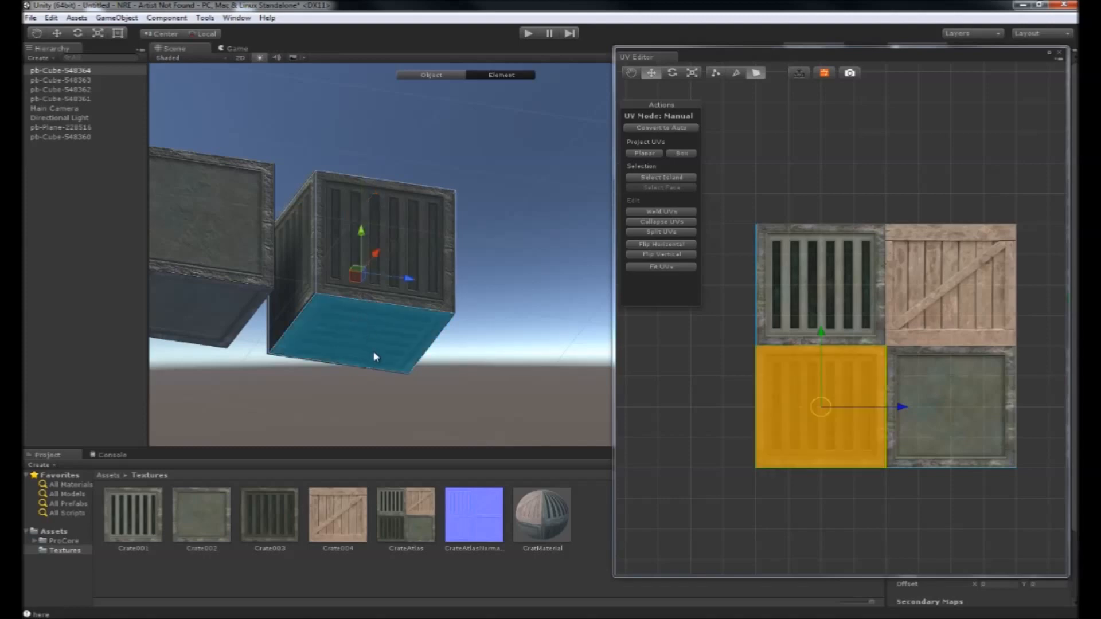
pyautogui.keyDown('alt'); pyautogui.moveTo(433, 246); pyautogui.dragTo(449, 328); pyautogui.keyUp('alt')
pyautogui.moveTo(449, 328); pyautogui.dragTo(440, 364, button='middle')
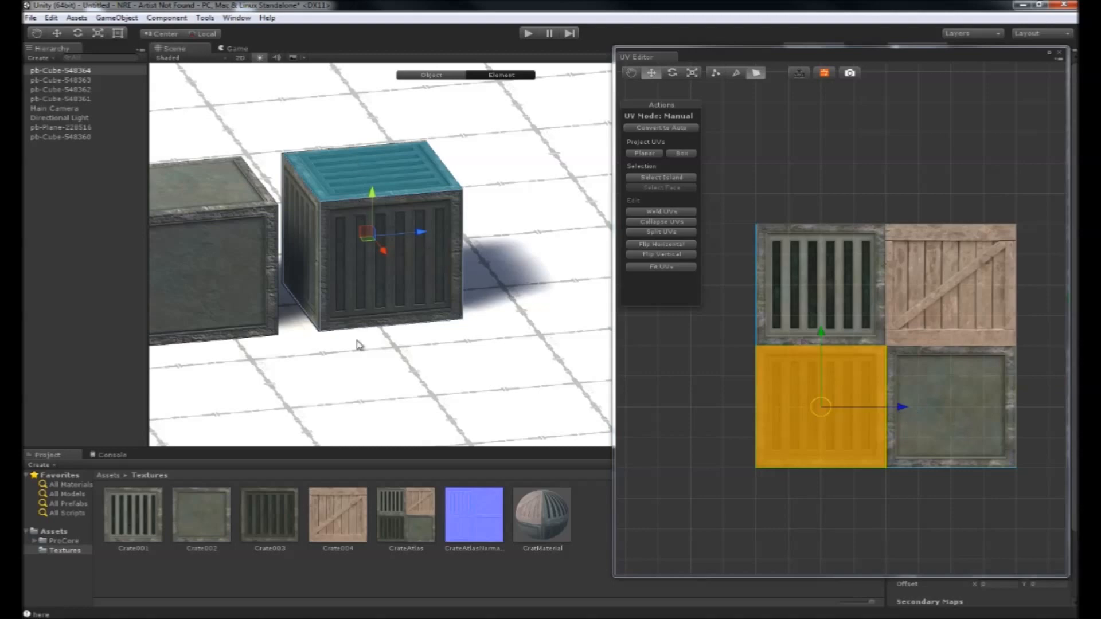
pyautogui.moveTo(903, 410); pyautogui.dragTo(1026, 422)
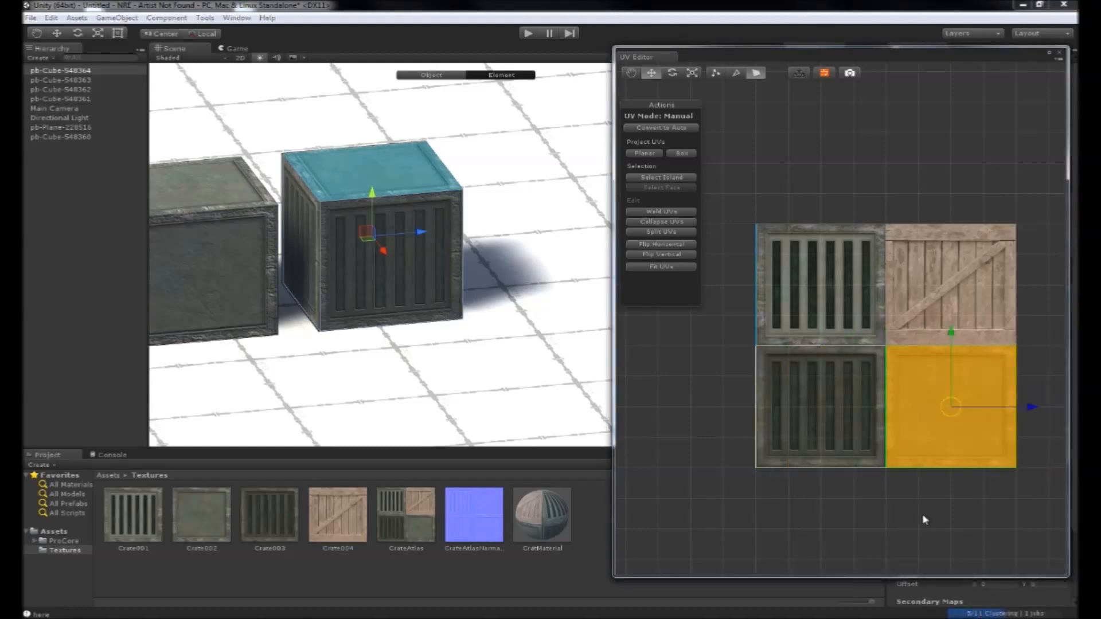
# - Switch to UV vertex selection and weld the vertices at the upper corner shared by the dark slatted and plain panel tiles
pyautogui.scroll(2, 922, 514)
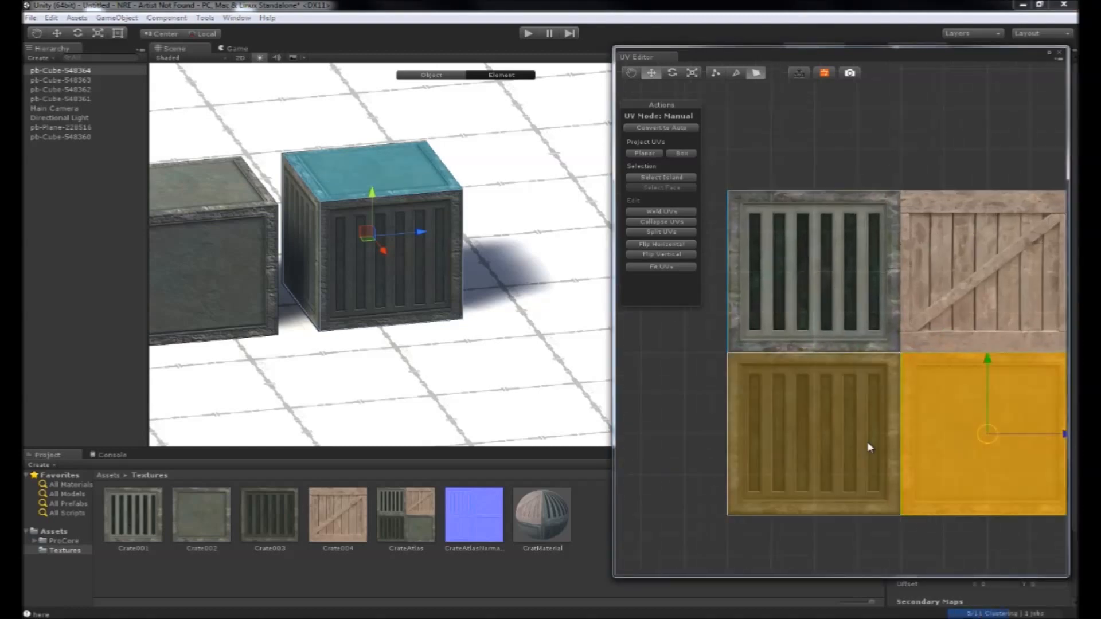
pyautogui.click(718, 75)
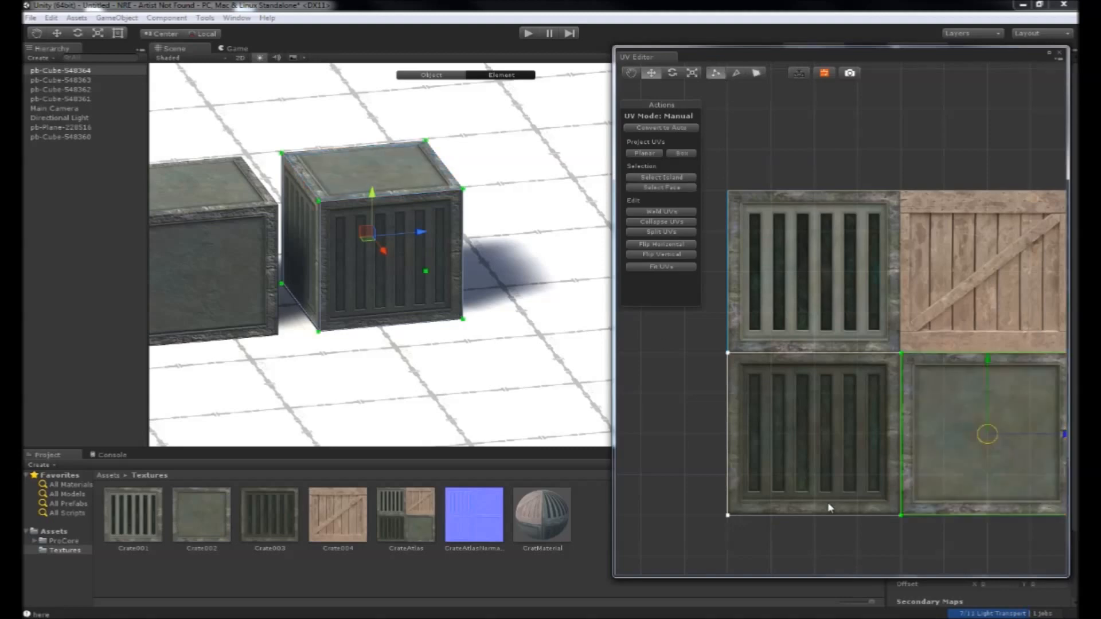
pyautogui.moveTo(868, 540); pyautogui.dragTo(807, 490, button='middle')
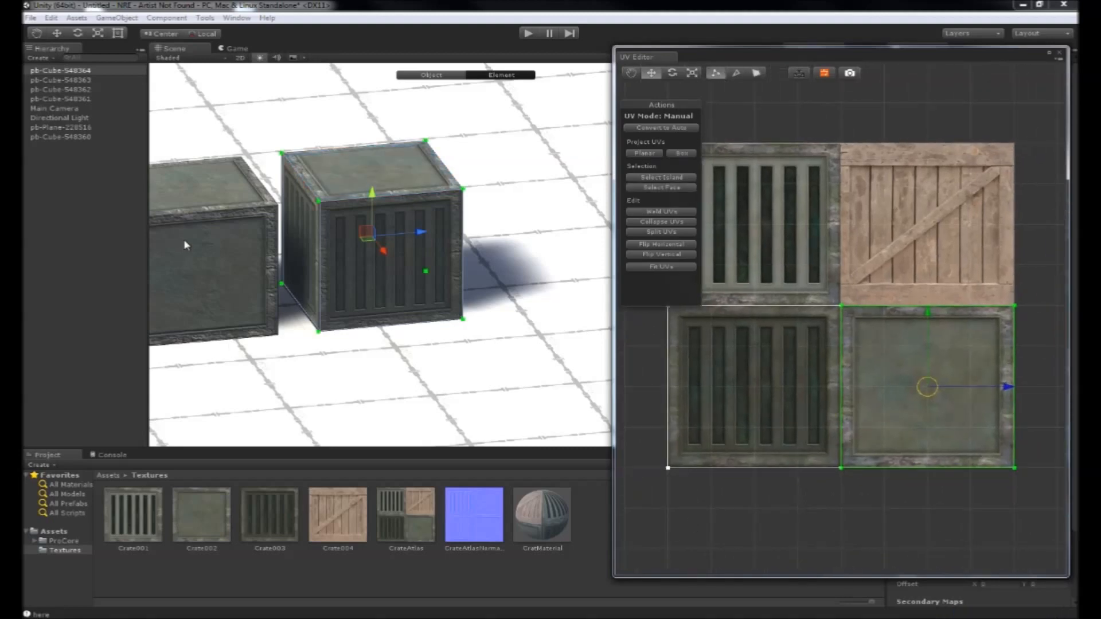
pyautogui.moveTo(821, 296); pyautogui.dragTo(881, 383)
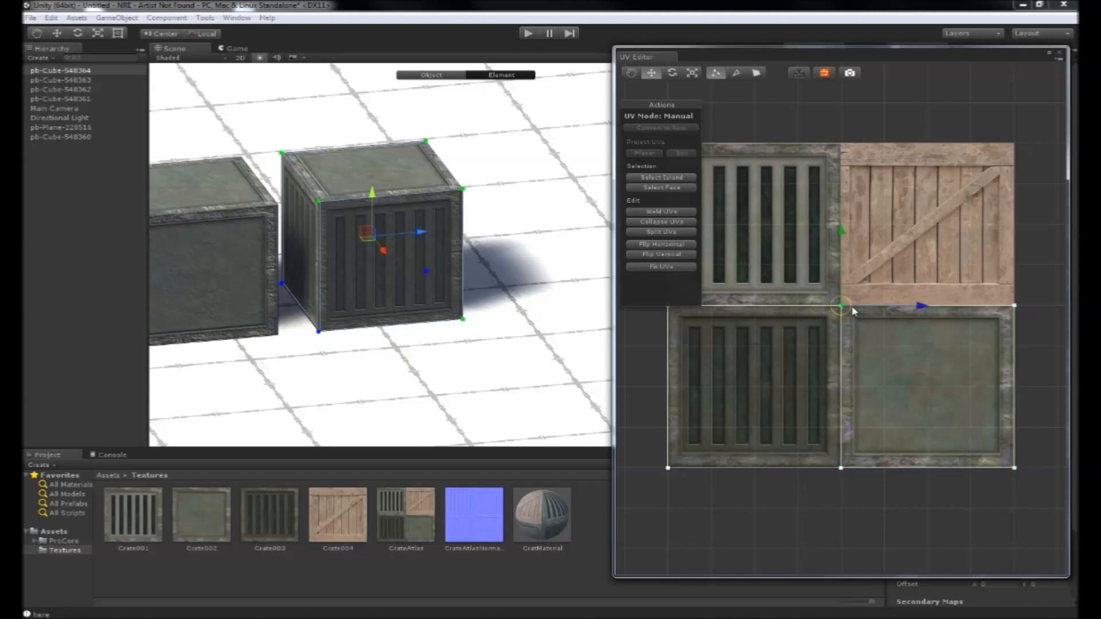
pyautogui.moveTo(898, 516); pyautogui.dragTo(773, 465)
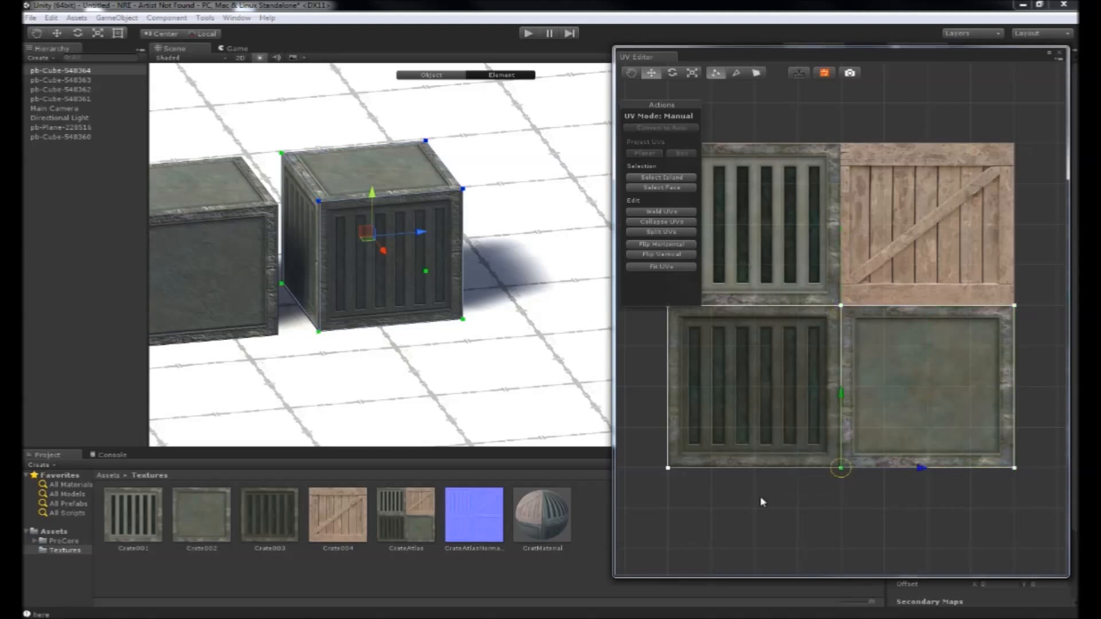
pyautogui.click(838, 306)
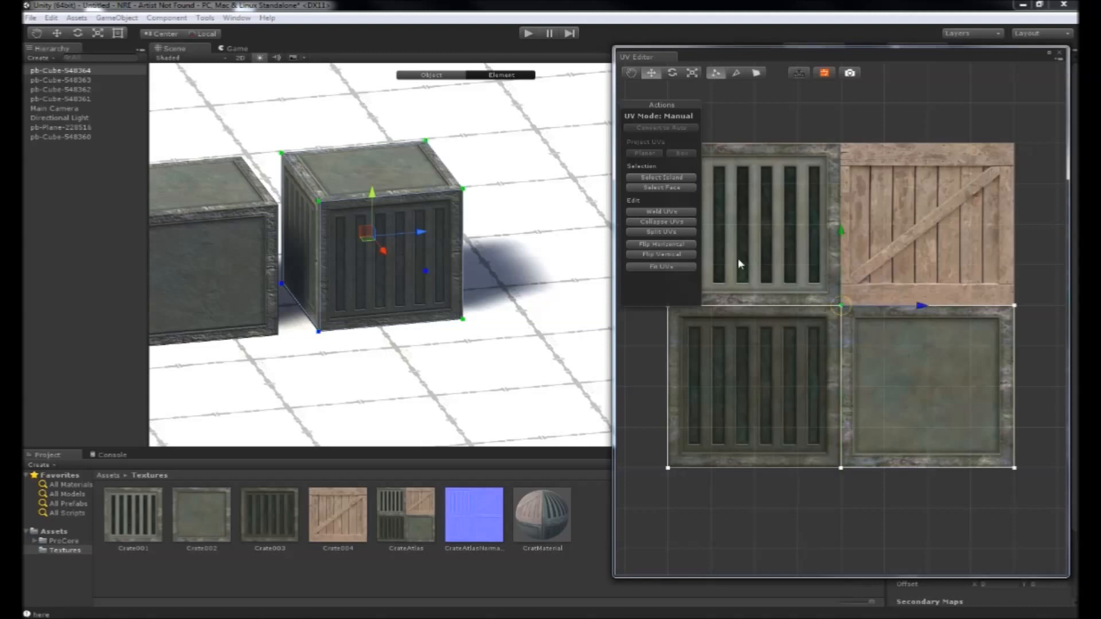
pyautogui.click(673, 212)
# - Weld the UV vertices at the two tiles' shared lower corner and at the plain panel tile's upper outer corner
pyautogui.moveTo(910, 517); pyautogui.dragTo(803, 446)
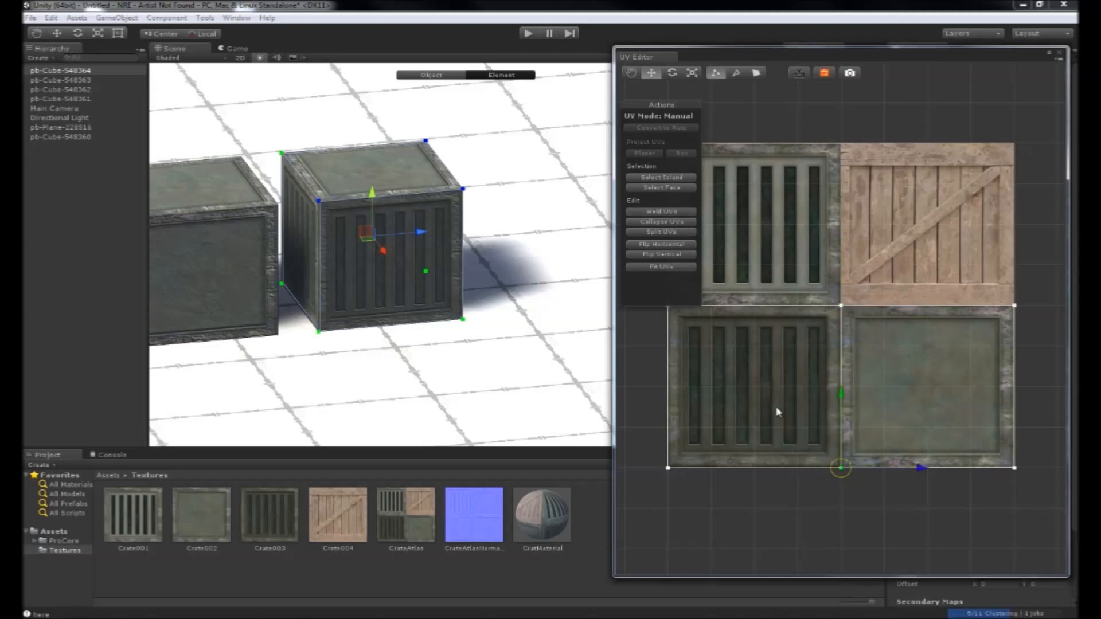
pyautogui.click(666, 212)
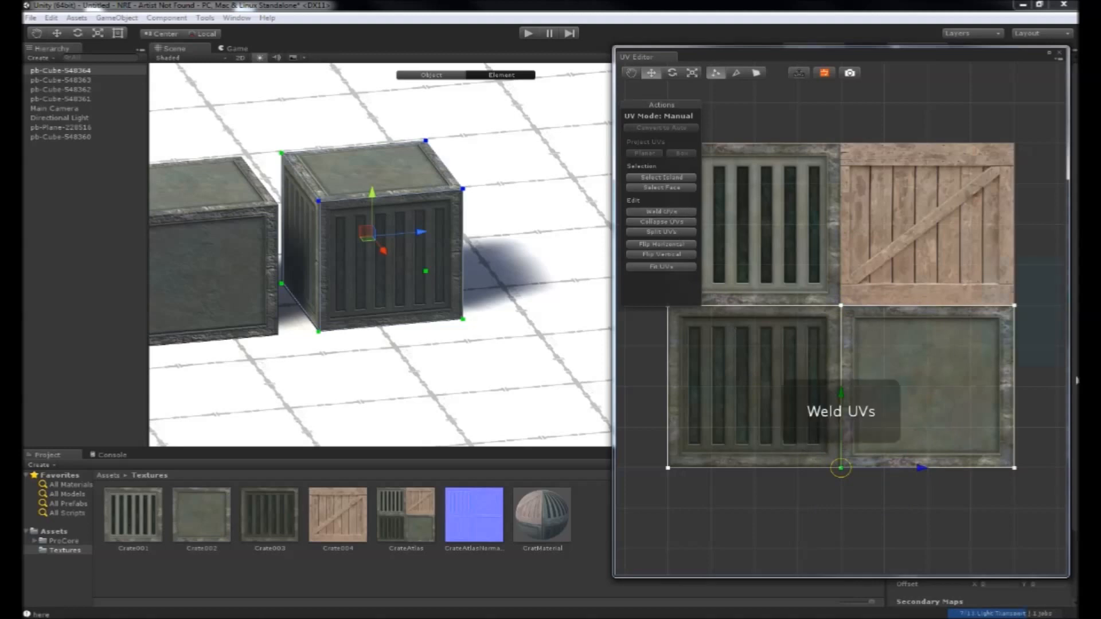
pyautogui.click(1014, 306)
pyautogui.click(669, 211)
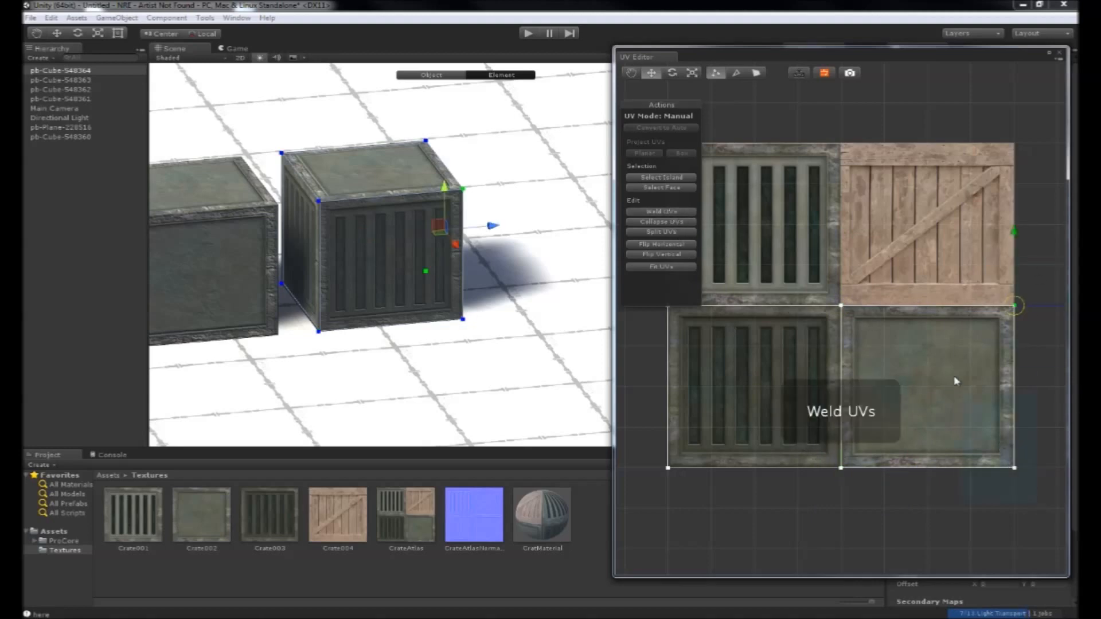
# - Weld the UV vertices at the plain panel tile's lower outer corner and at both outer corners of the dark slatted tile
pyautogui.click(1014, 468)
pyautogui.click(641, 213)
pyautogui.click(667, 468)
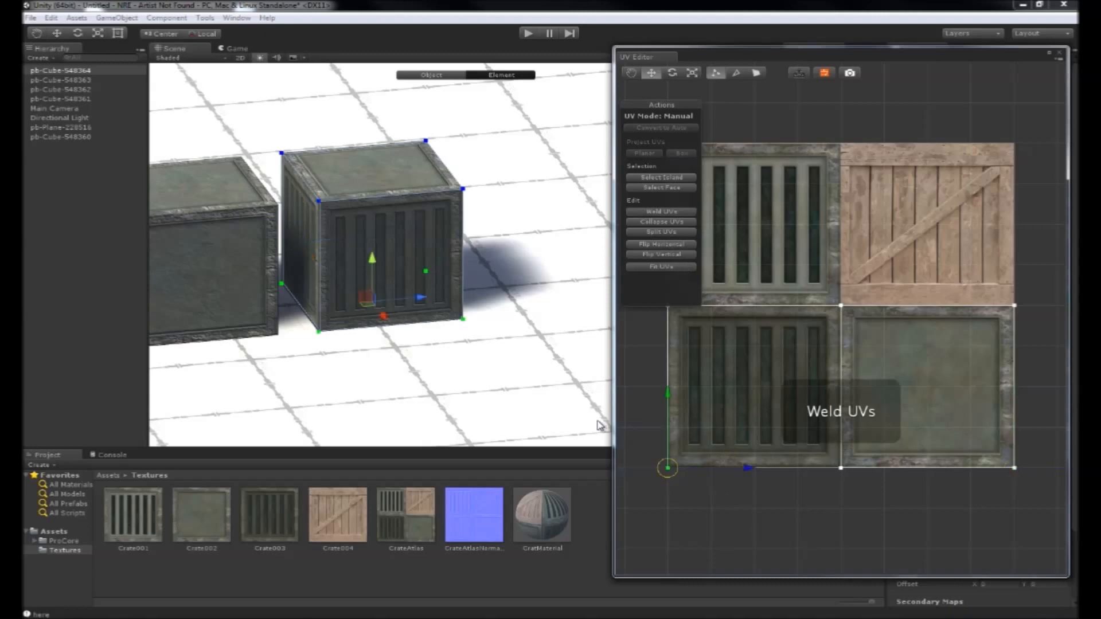
pyautogui.click(652, 212)
pyautogui.moveTo(624, 320); pyautogui.dragTo(705, 365, button='middle')
pyautogui.click(745, 386)
pyautogui.click(662, 210)
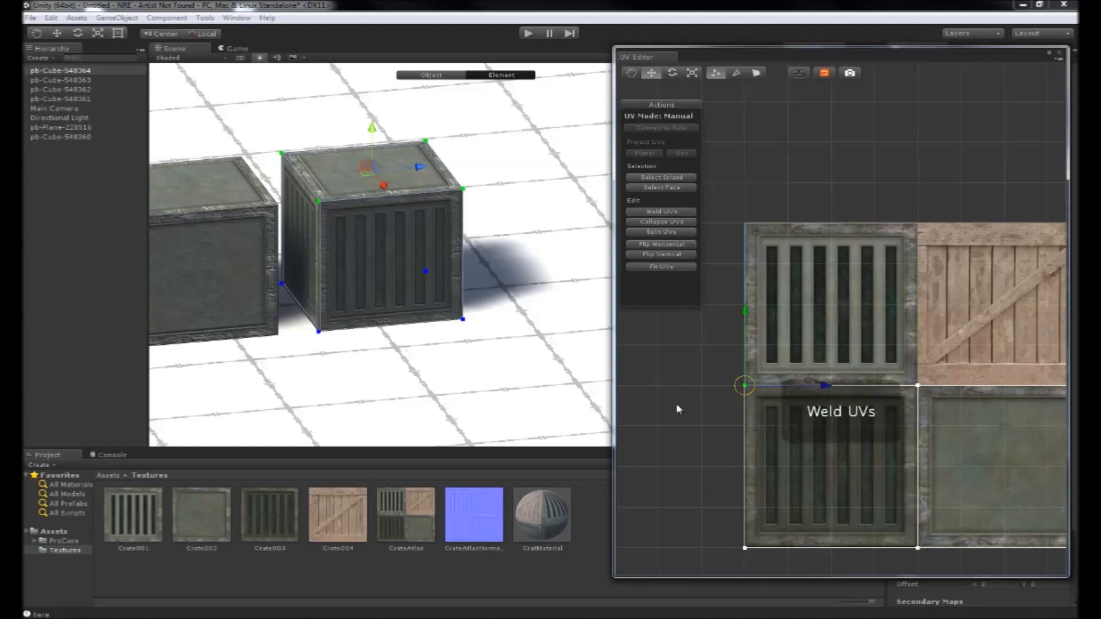
# - Switch to object mode and raise the light slatted crate, shifting it so it rests partly over the dark slatted crate
pyautogui.moveTo(412, 342); pyautogui.dragTo(469, 344, button='middle')
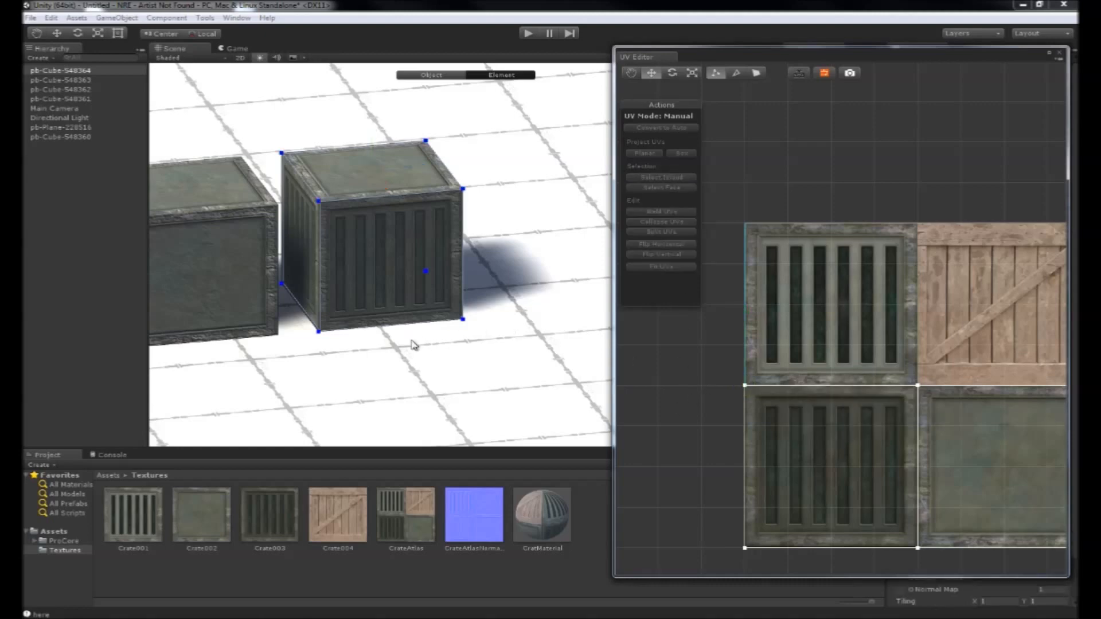
pyautogui.scroll(-5, 468, 344)
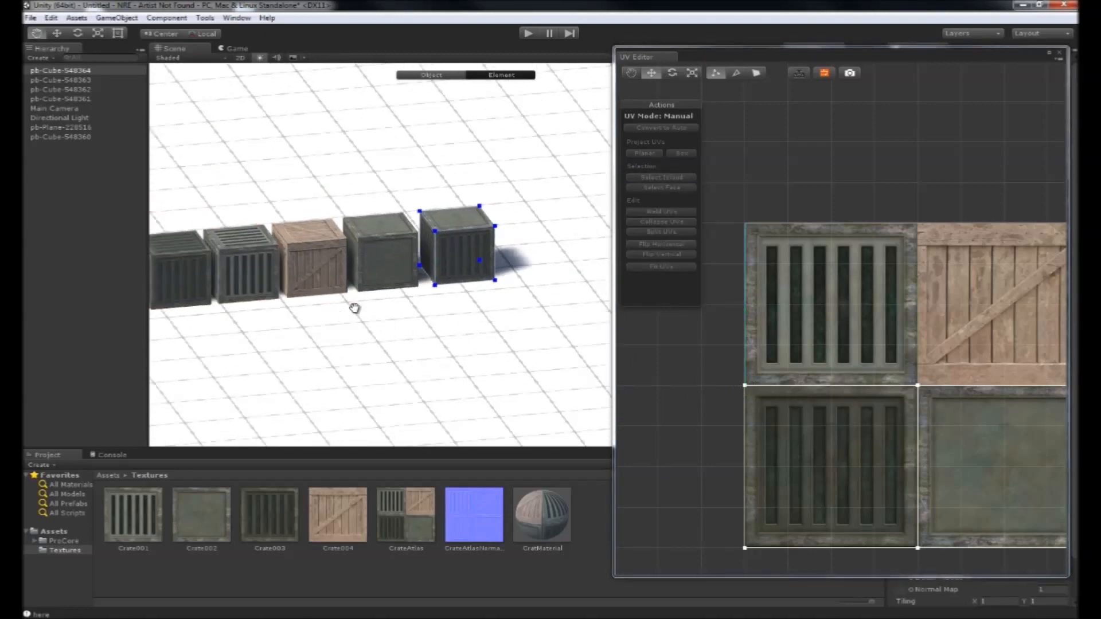
pyautogui.moveTo(353, 305); pyautogui.dragTo(417, 344, button='middle')
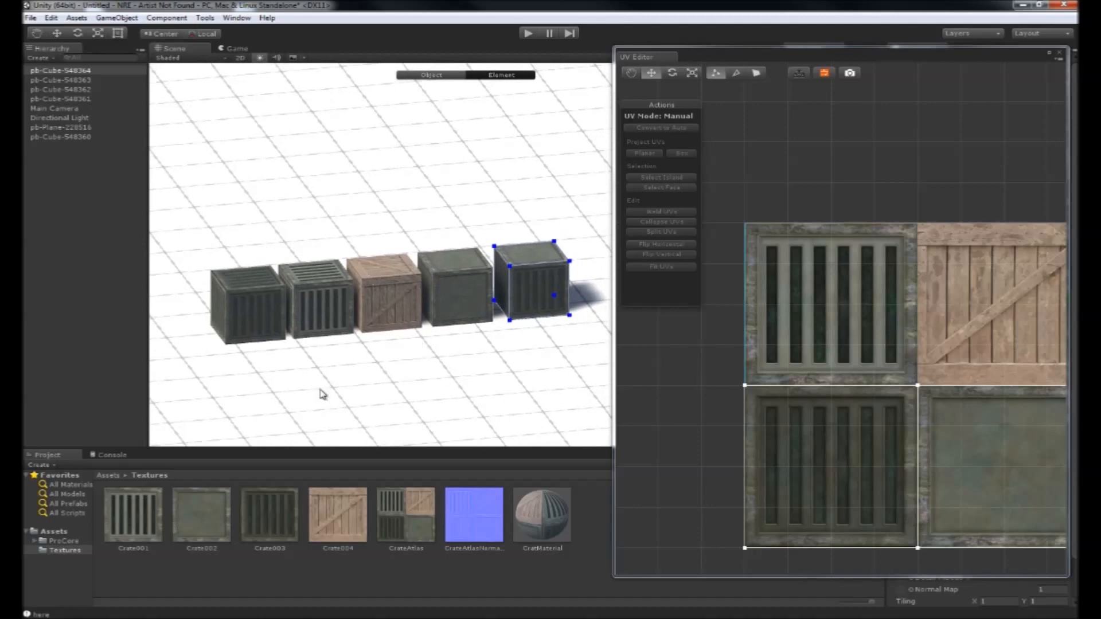
pyautogui.scroll(3, 319, 389)
pyautogui.moveTo(319, 388); pyautogui.dragTo(399, 384, button='middle')
pyautogui.click(381, 347)
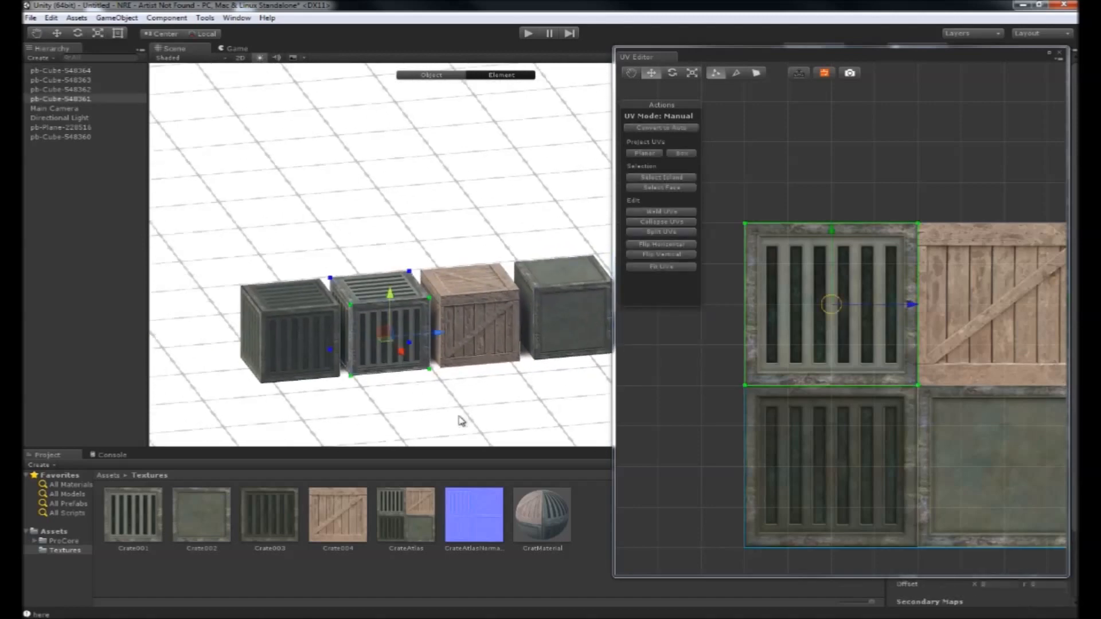
pyautogui.click(430, 75)
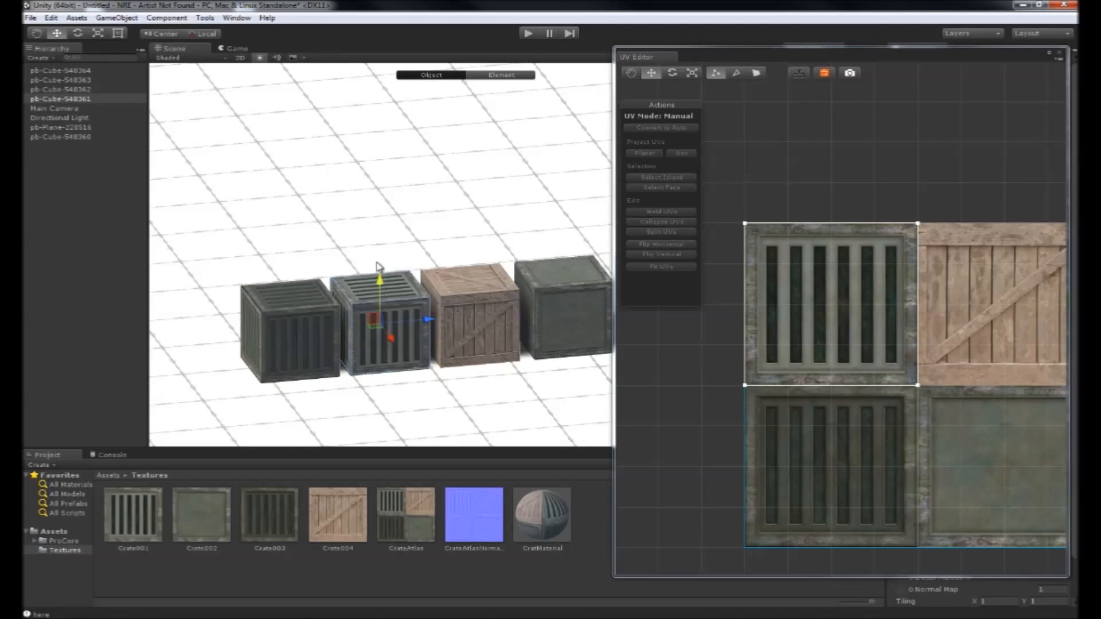
pyautogui.moveTo(382, 287); pyautogui.dragTo(376, 234)
pyautogui.moveTo(444, 250); pyautogui.dragTo(383, 262)
# - Slide the wooden crate under the raised slatted crate and place the plain panel crate on top of the wooden one
pyautogui.click(497, 306)
pyautogui.moveTo(512, 314); pyautogui.dragTo(439, 324)
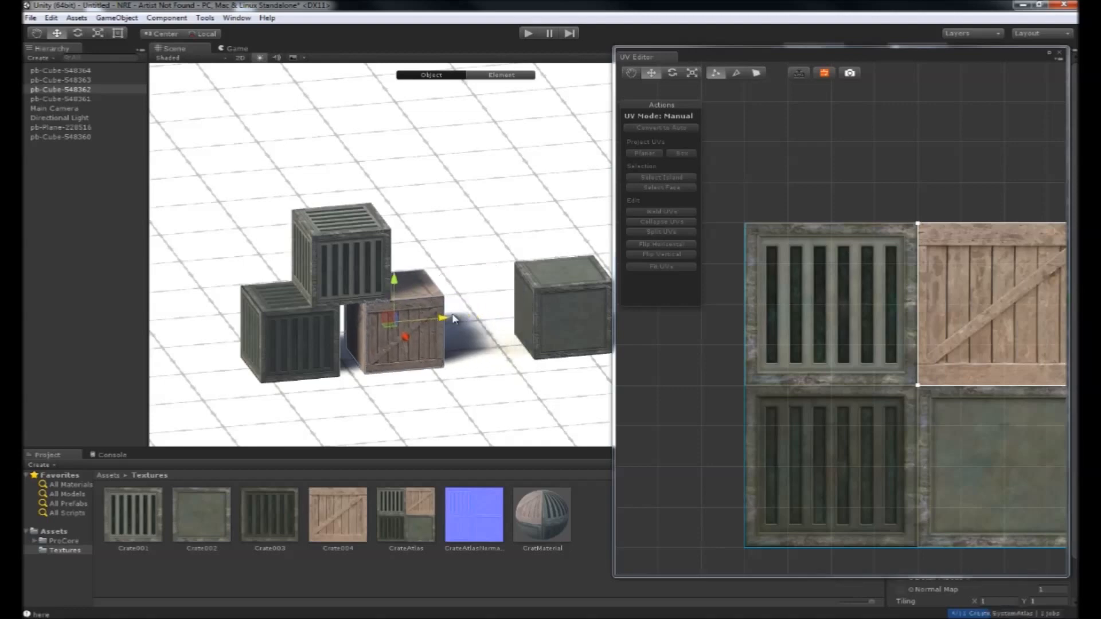
pyautogui.click(555, 267)
pyautogui.moveTo(563, 265); pyautogui.dragTo(489, 367)
pyautogui.click(488, 369)
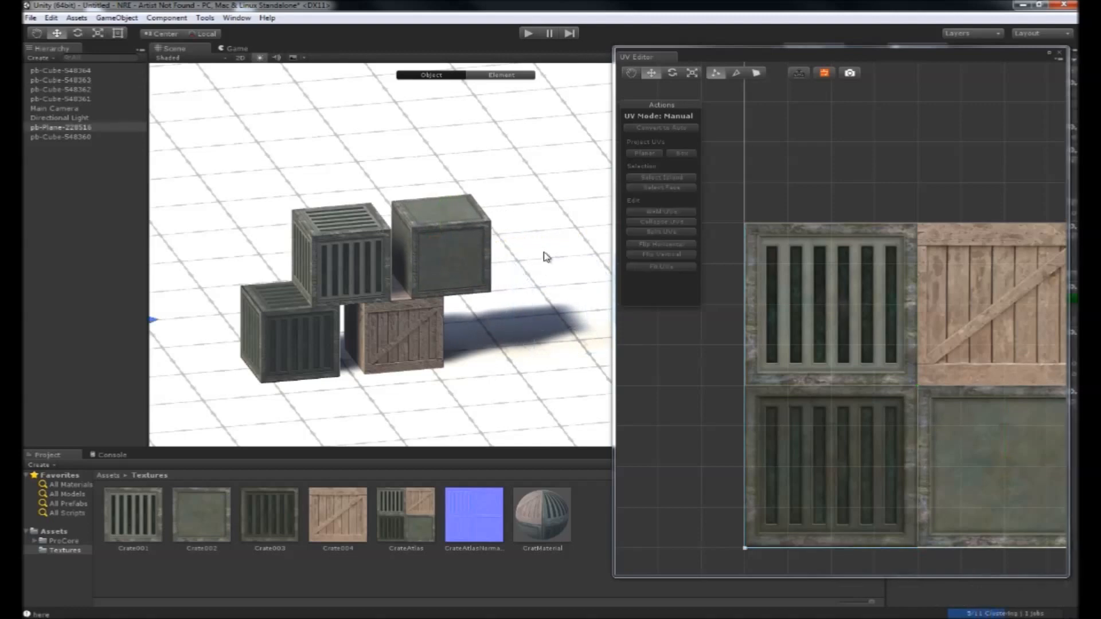
# - Close the UV Editor and slide the mixed-face crate next to the wooden crate in the bottom row
pyautogui.moveTo(546, 256); pyautogui.dragTo(487, 276, button='middle')
pyautogui.click(543, 297)
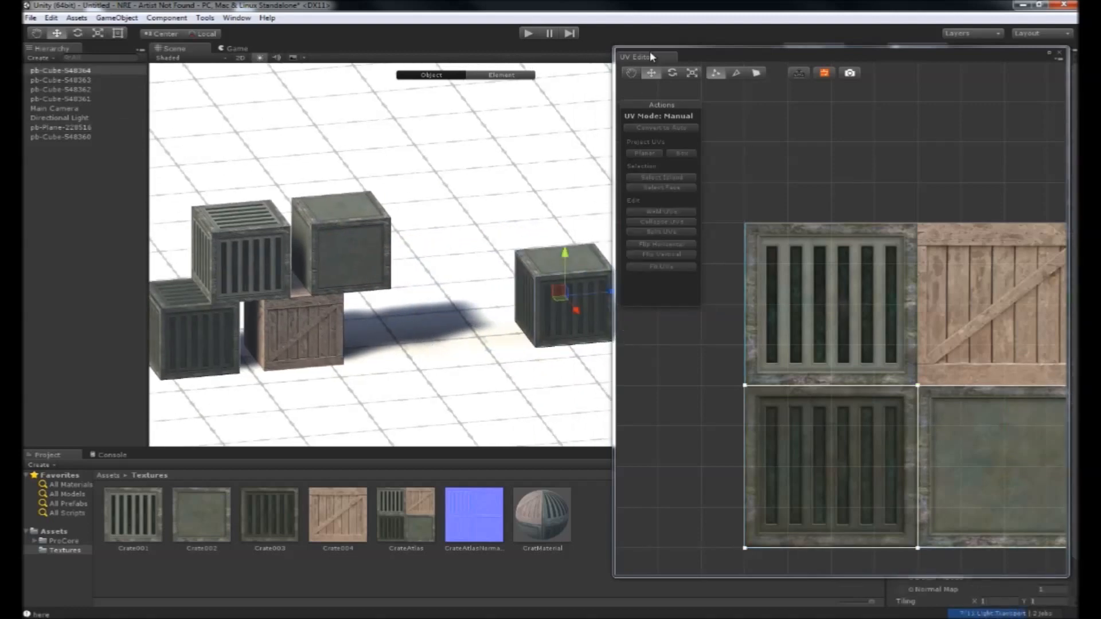
pyautogui.middleClick(650, 53)
pyautogui.moveTo(608, 294); pyautogui.dragTo(446, 310)
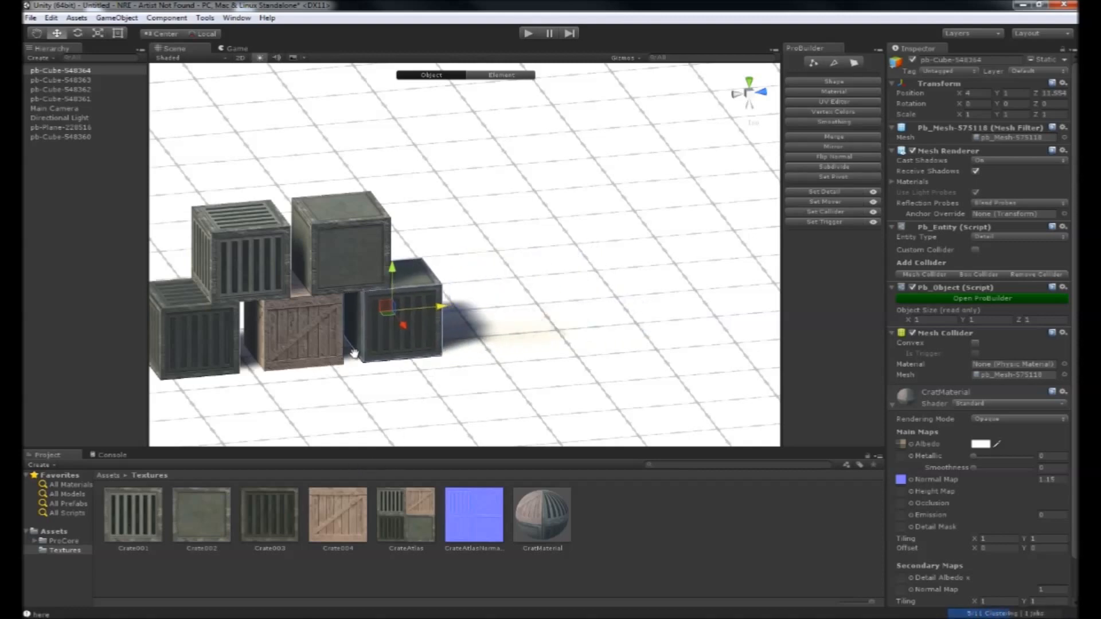
# - Offset the dark slatted crate and the mixed-face crate slightly in opposite directions along the X axis to stagger the bottom row
pyautogui.moveTo(354, 352); pyautogui.dragTo(509, 307, button='middle')
pyautogui.click(468, 295)
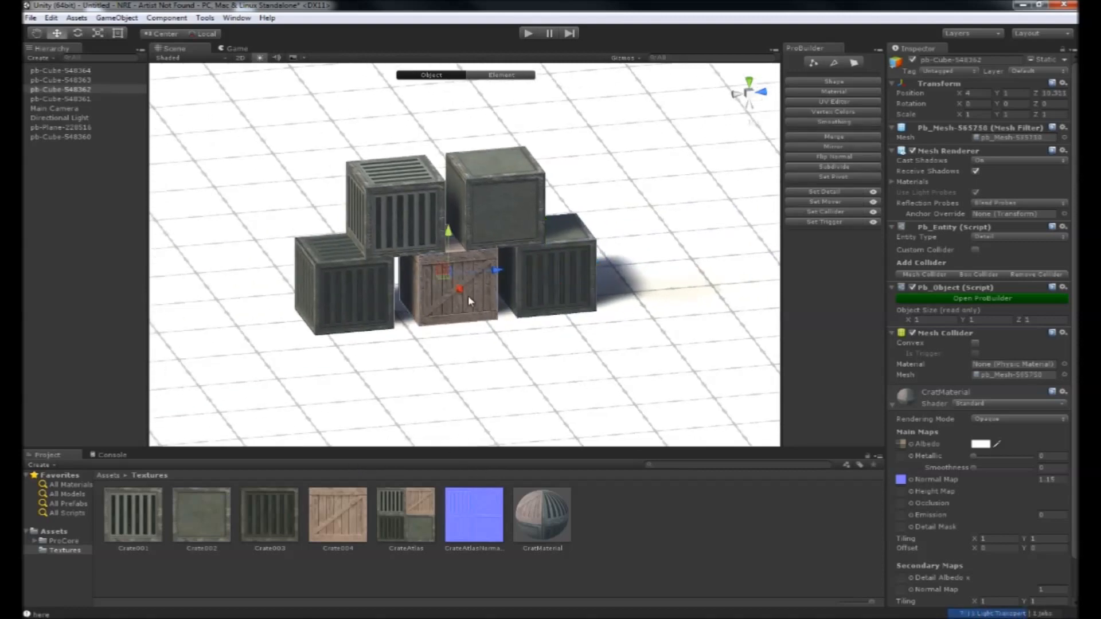
pyautogui.press('f')
pyautogui.keyDown('alt'); pyautogui.moveTo(305, 368); pyautogui.dragTo(513, 315); pyautogui.keyUp('alt')
pyautogui.click(373, 350)
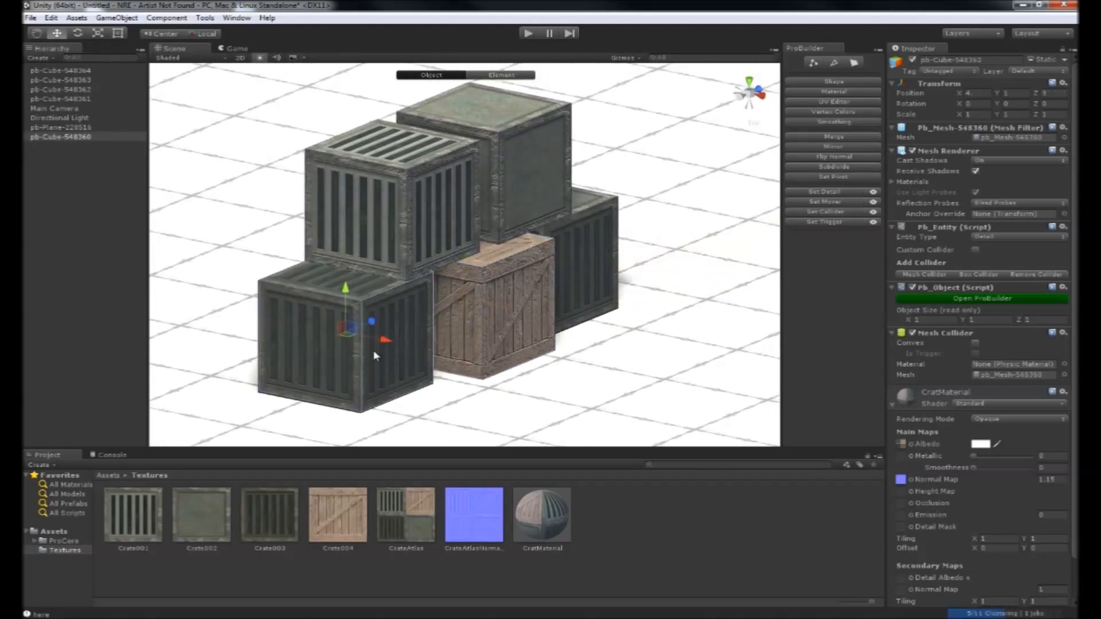
pyautogui.moveTo(386, 339)
pyautogui.mouseDown()
pyautogui.moveTo(376, 333)
pyautogui.moveTo(405, 346)
pyautogui.moveTo(372, 329)
pyautogui.mouseUp()
pyautogui.click(593, 238)
pyautogui.moveTo(572, 266); pyautogui.dragTo(603, 274)
# - Rotate the plain panel crate and the light slatted crate in the top row slightly so they sit unevenly
pyautogui.click(494, 196)
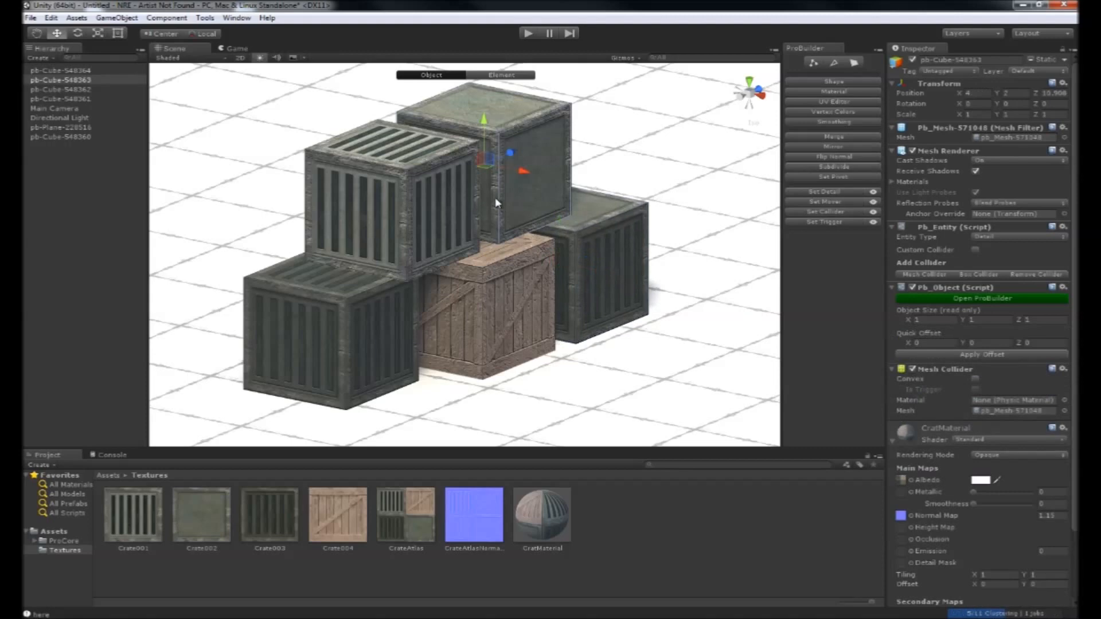
pyautogui.press('e')
pyautogui.moveTo(484, 176); pyautogui.dragTo(501, 180)
pyautogui.click(396, 200)
pyautogui.moveTo(407, 214); pyautogui.dragTo(399, 227)
# - Inspect the finished crate stack from several angles, along with the shared atlas texture, its normal map and CratMaterial
pyautogui.keyDown('alt'); pyautogui.moveTo(646, 352); pyautogui.dragTo(414, 323); pyautogui.keyUp('alt')
pyautogui.scroll(5, 482, 370)
pyautogui.click(352, 350)
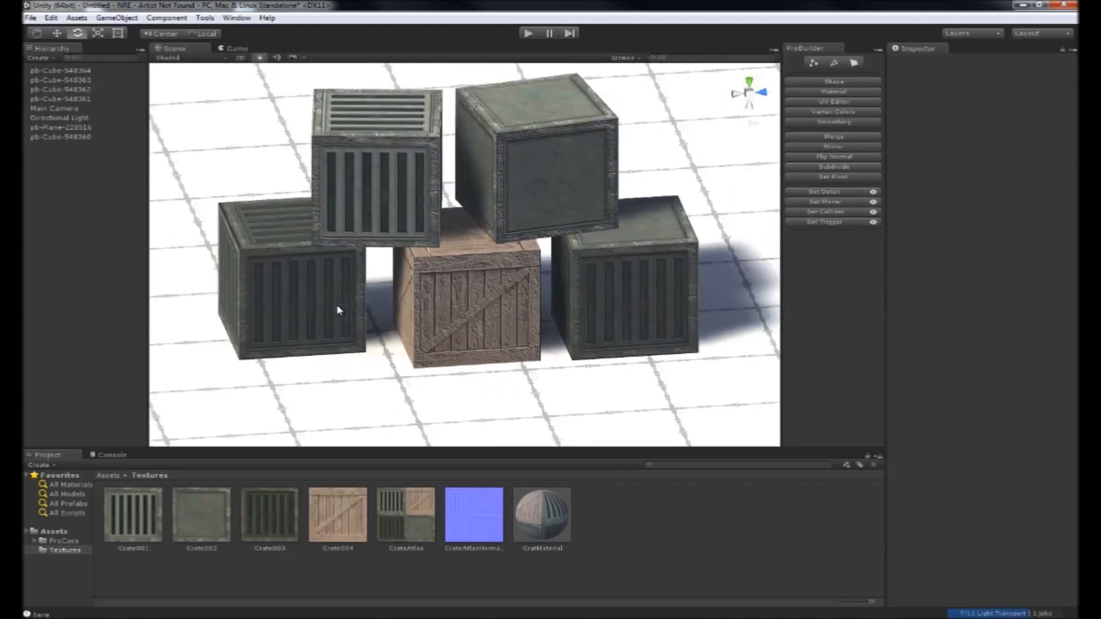
pyautogui.keyDown('alt'); pyautogui.moveTo(338, 309); pyautogui.dragTo(318, 294); pyautogui.keyUp('alt')
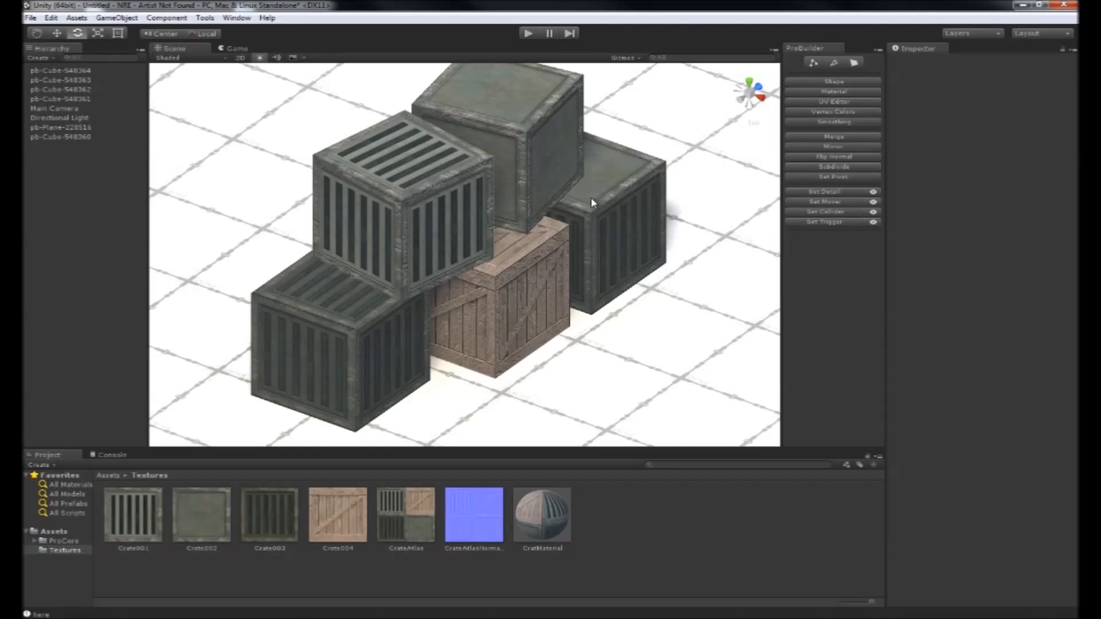
pyautogui.click(416, 536)
pyautogui.click(506, 538)
pyautogui.click(547, 538)
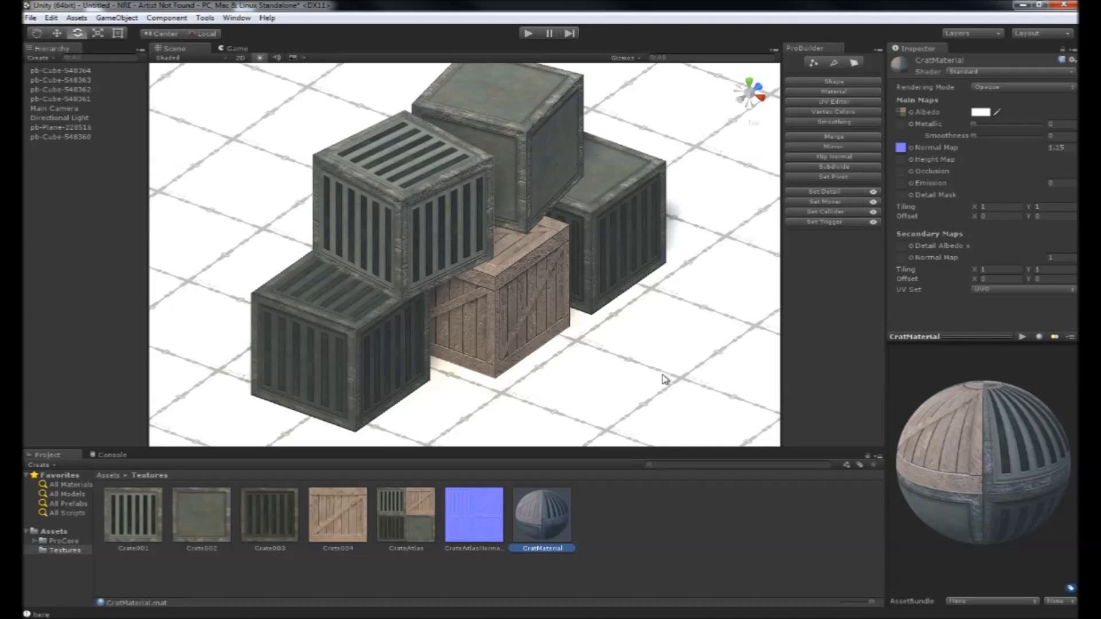
pyautogui.press('alt')
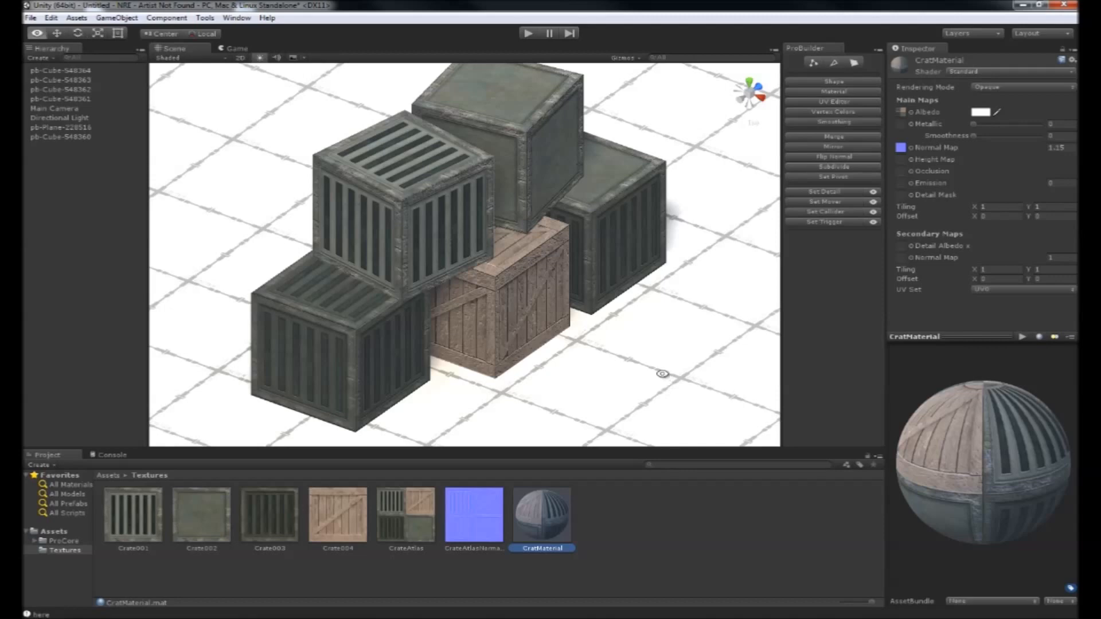